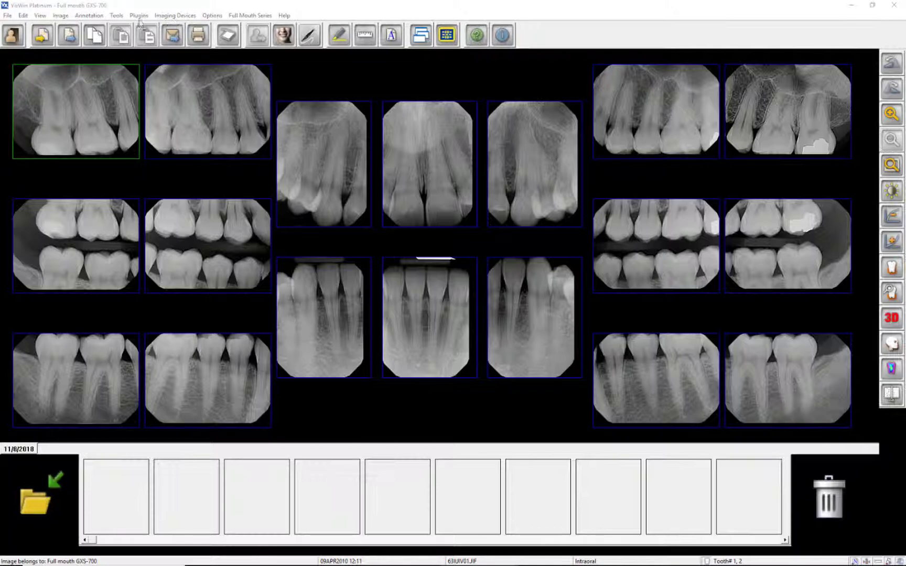
click(117, 16)
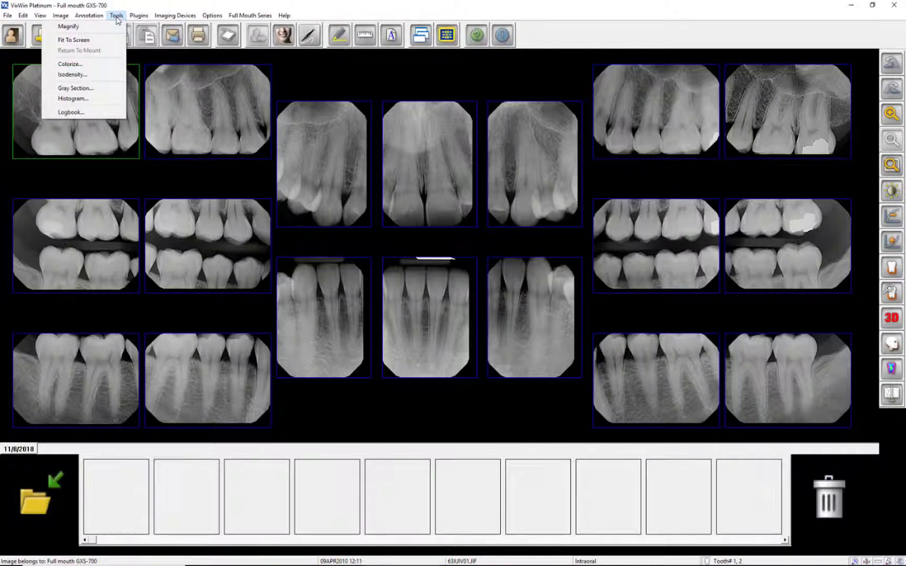
right_click(191, 122)
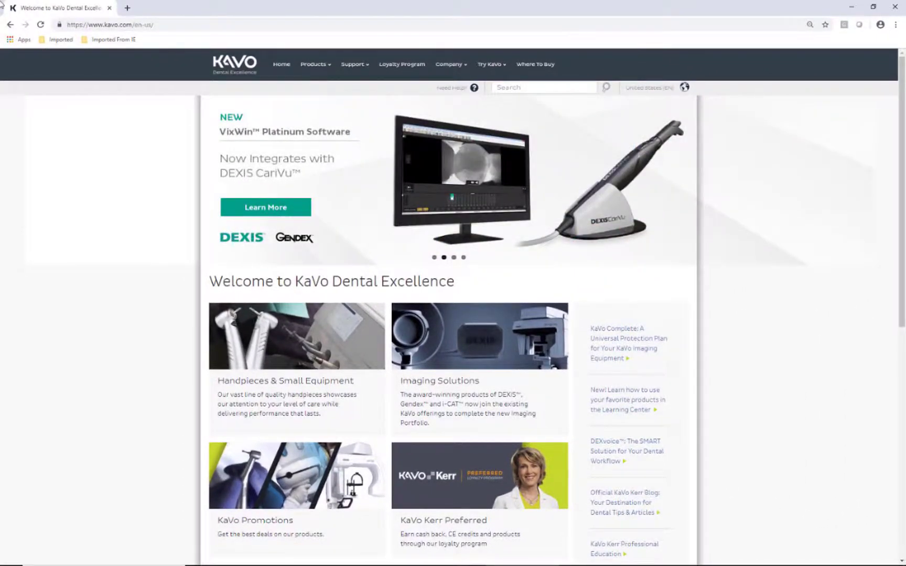
Step: On the KaVo website in the browser, open the downloads of the Gendex VixWin Platinum imaging software product page
mouse_move(314, 66)
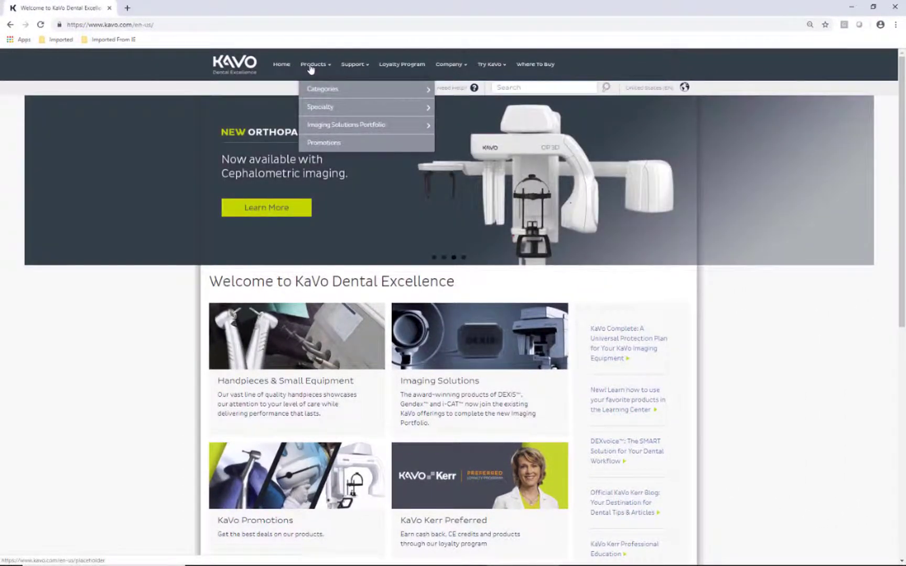
mouse_move(367, 125)
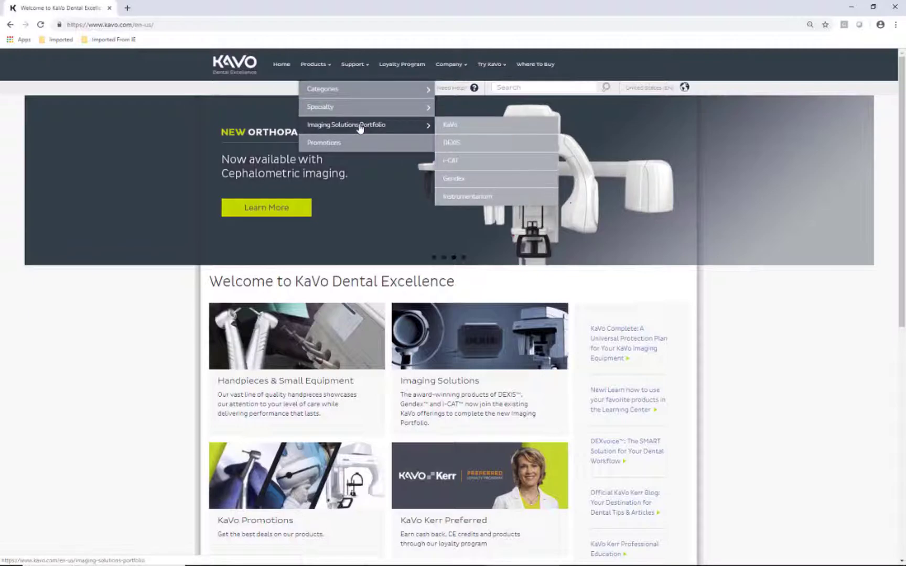
click(461, 178)
scroll(493, 372, down, 5)
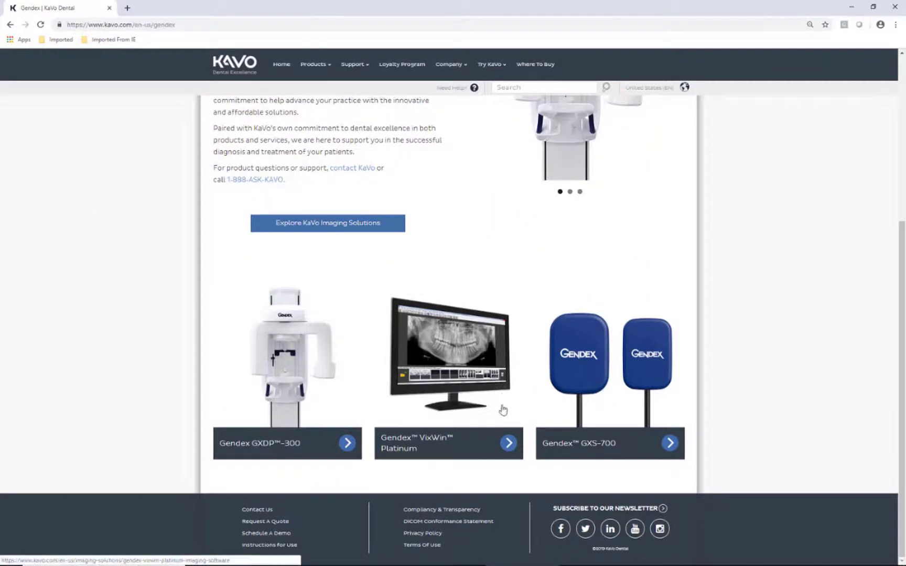
click(509, 444)
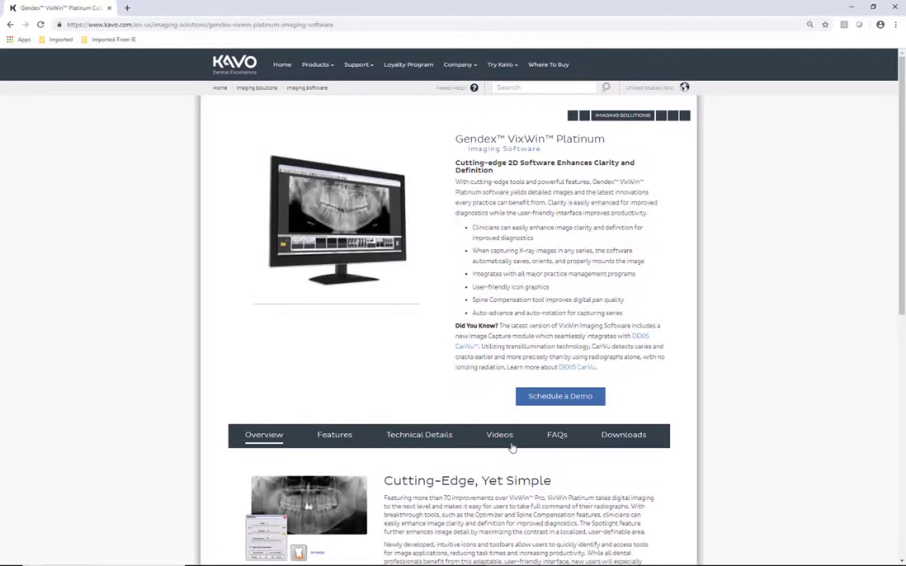
click(622, 436)
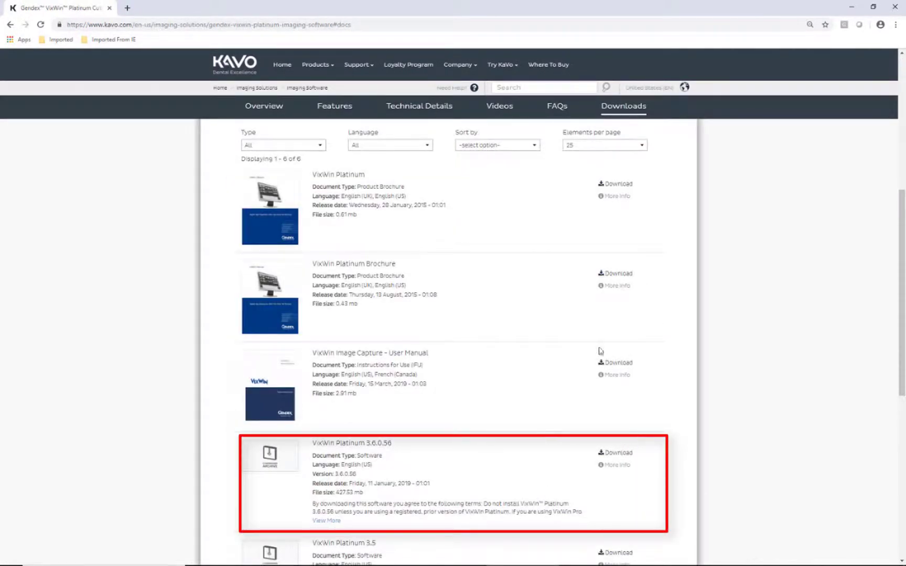
Step: Return to the KaVo home page and open the Contact Us page for product questions
click(281, 65)
scroll(446, 254, down, 15)
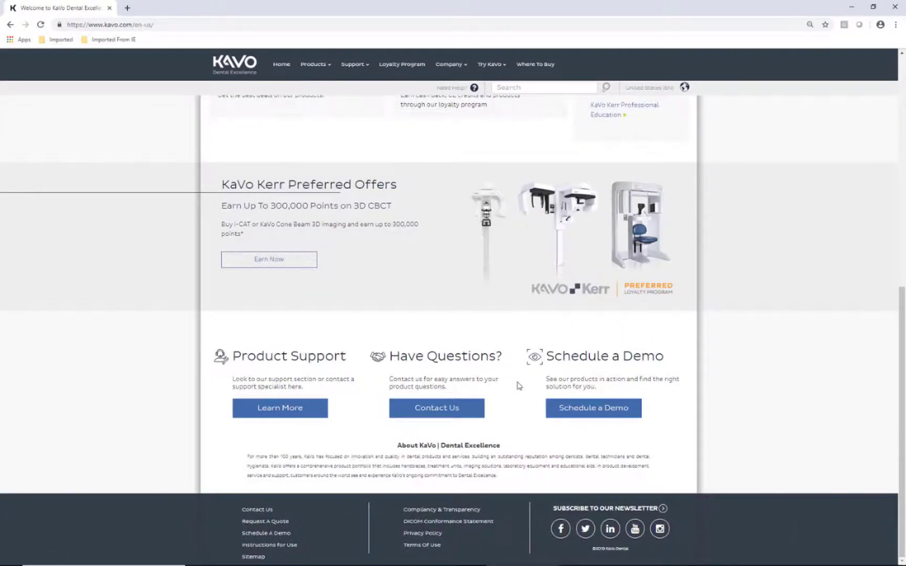
click(470, 409)
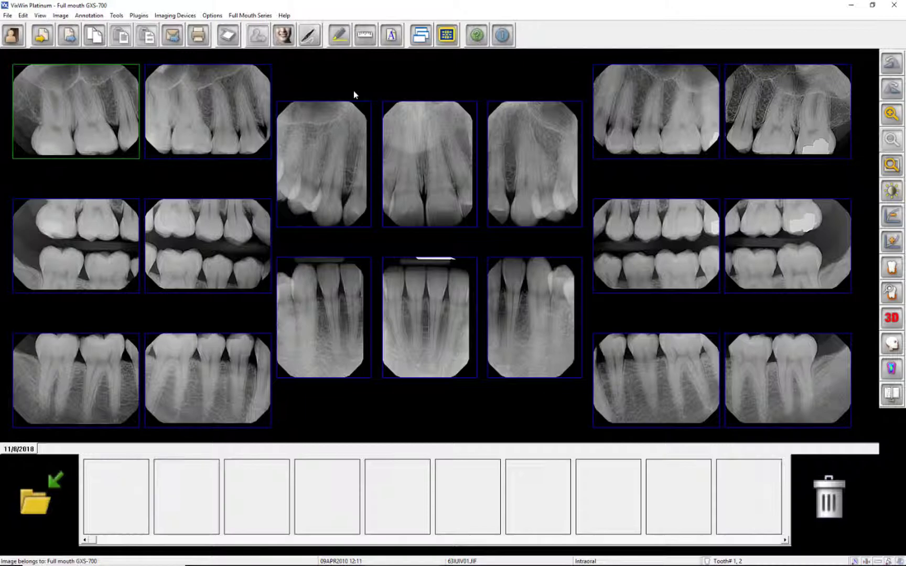
Step: Switch to VixWin Platinum and enable the KaVo FS Ergo Intraoral Sensor as an imaging device
click(186, 16)
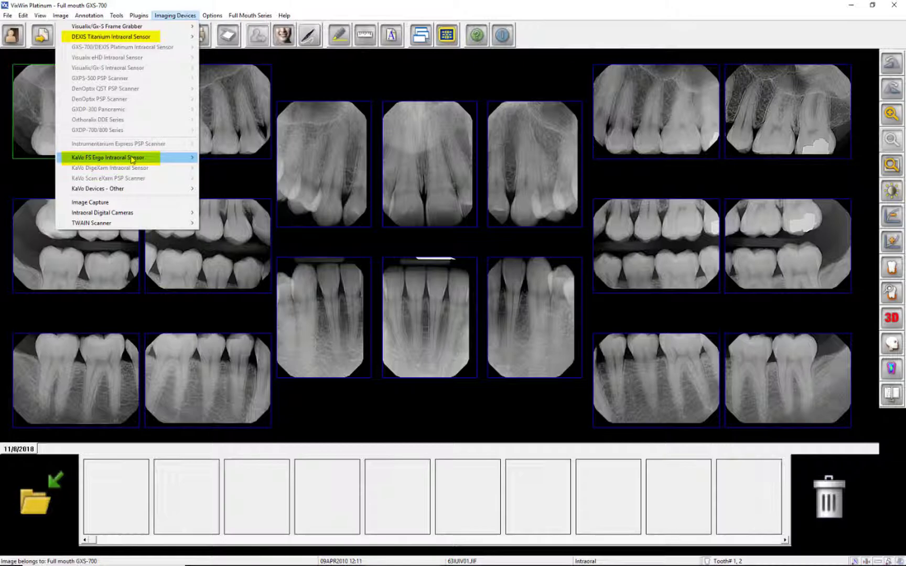
mouse_move(132, 159)
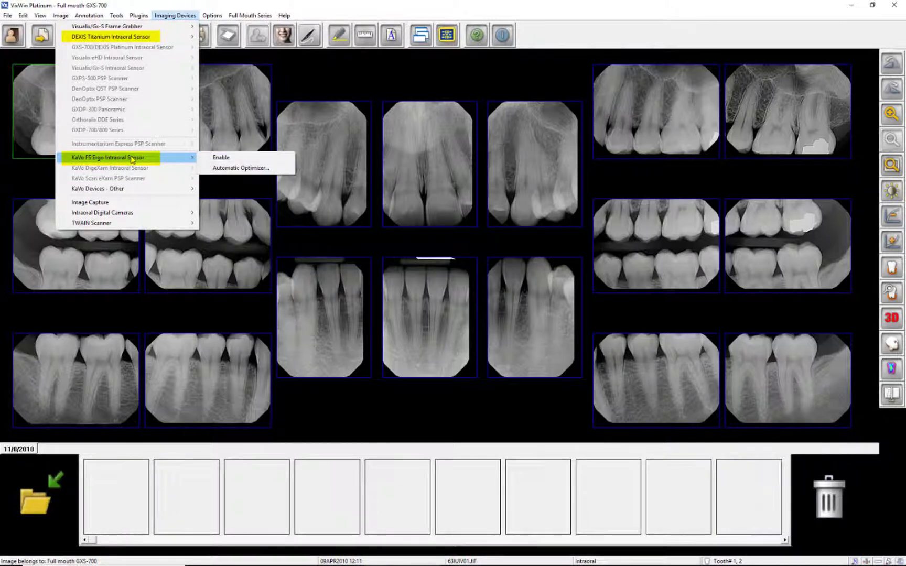
click(231, 157)
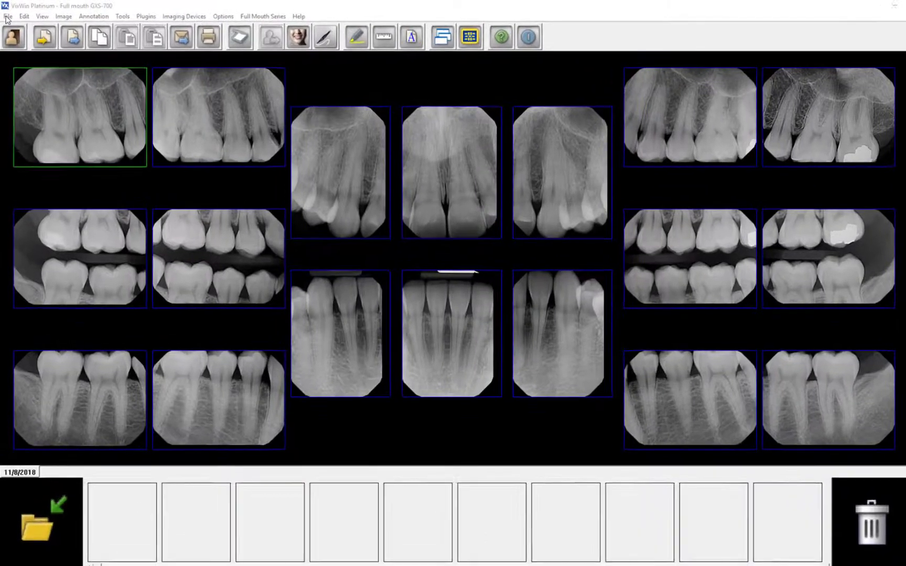
Step: Set up a mount layout export in TIFF format without the VixWin Viewer, and cancel the export
click(8, 15)
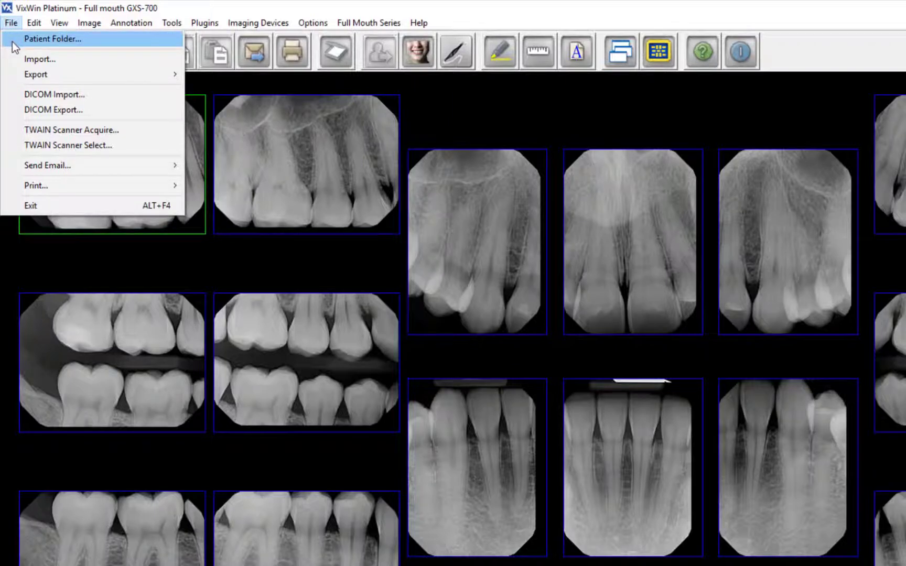
mouse_move(18, 71)
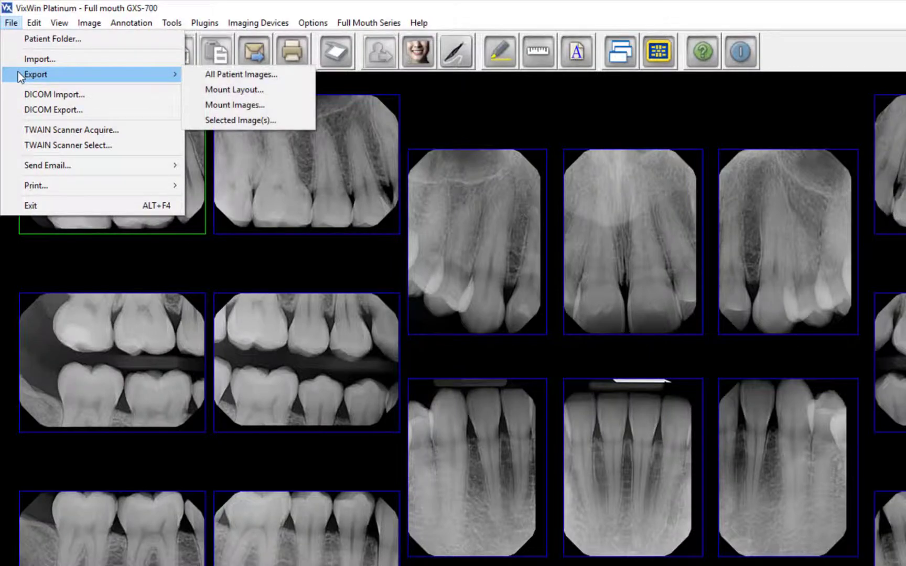
click(241, 93)
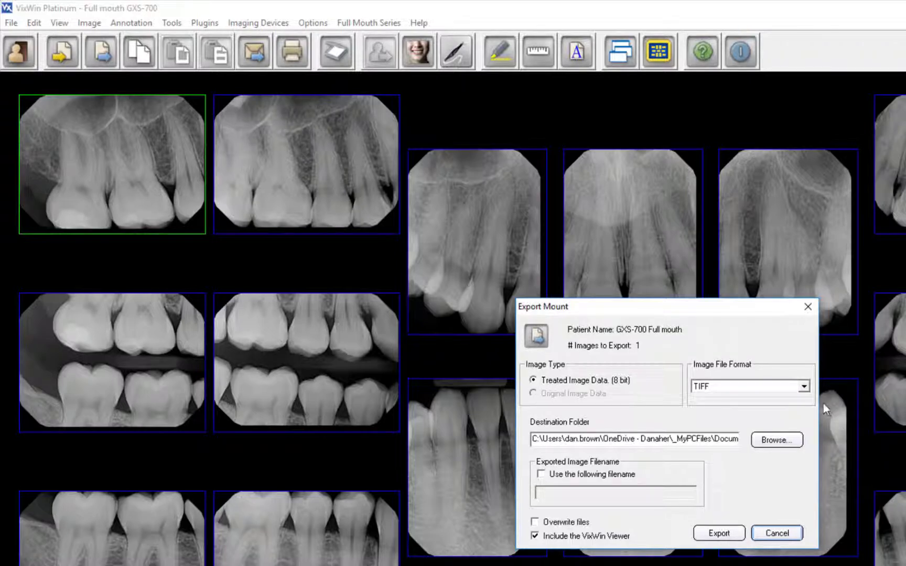
click(811, 385)
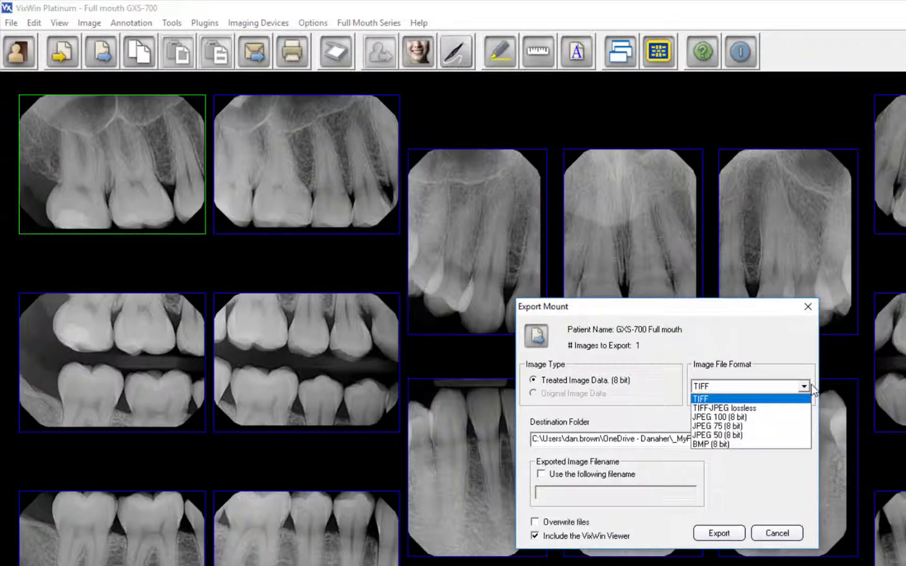
click(811, 385)
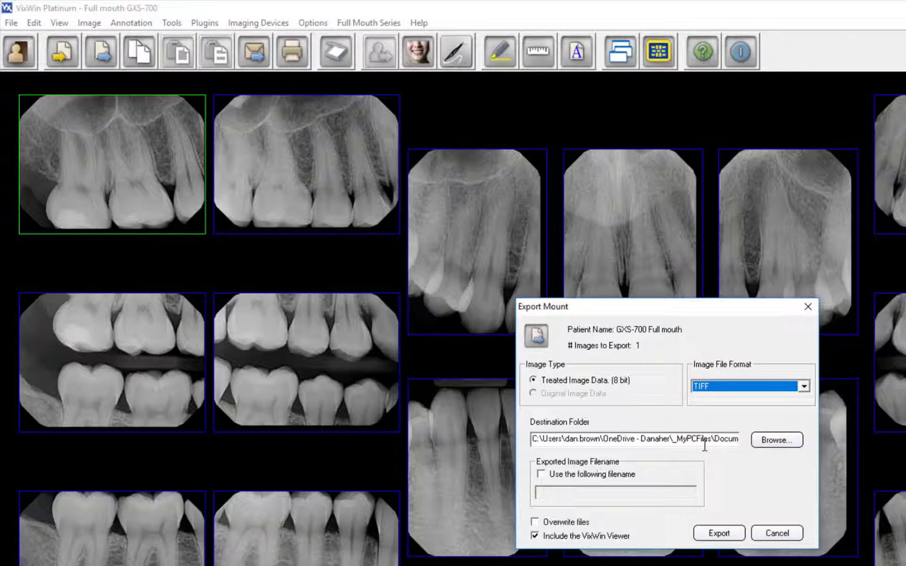
click(580, 534)
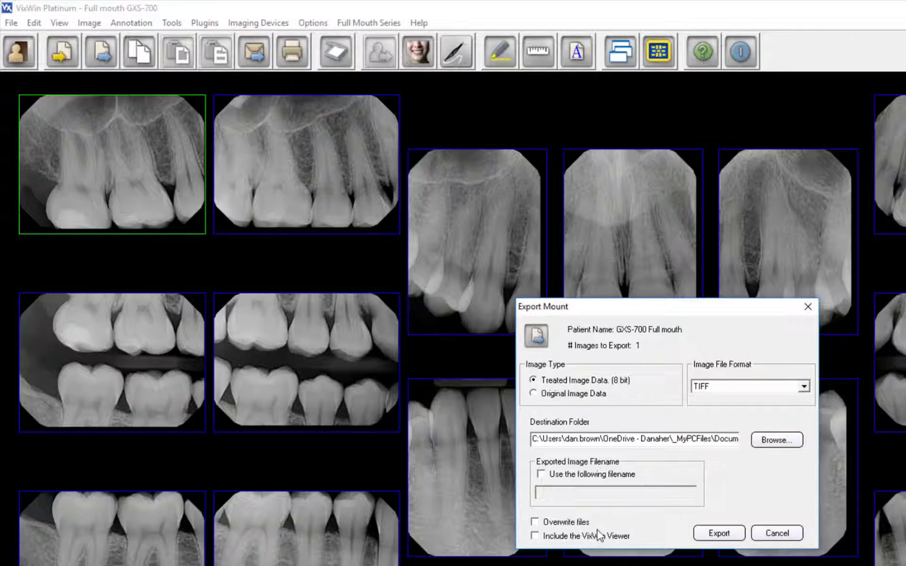
click(775, 534)
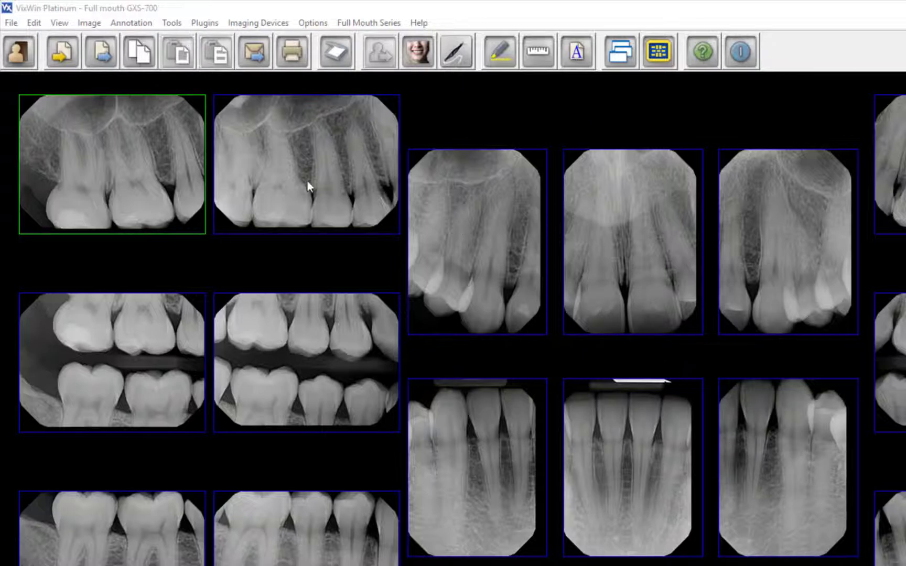
Step: Create an e-mail with the mount layout attached as an image
click(17, 25)
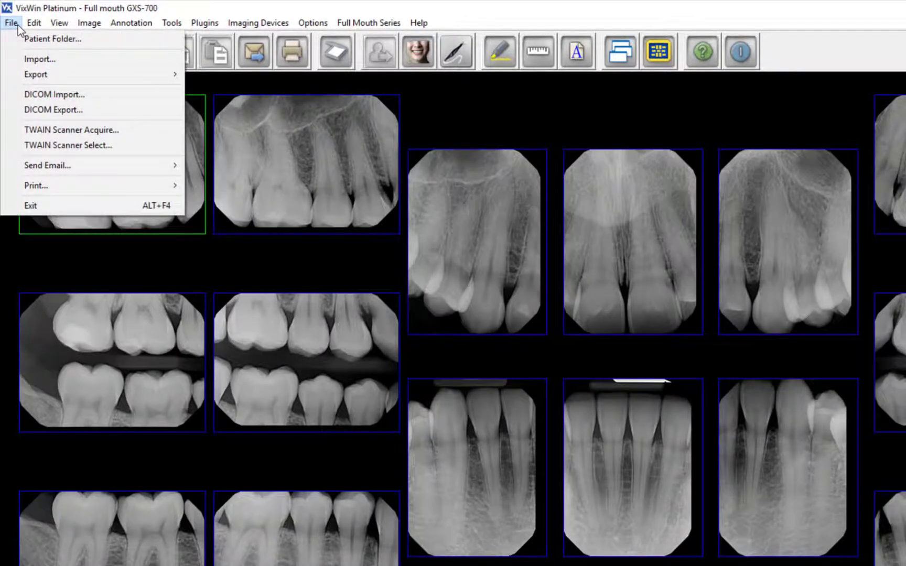
mouse_move(33, 165)
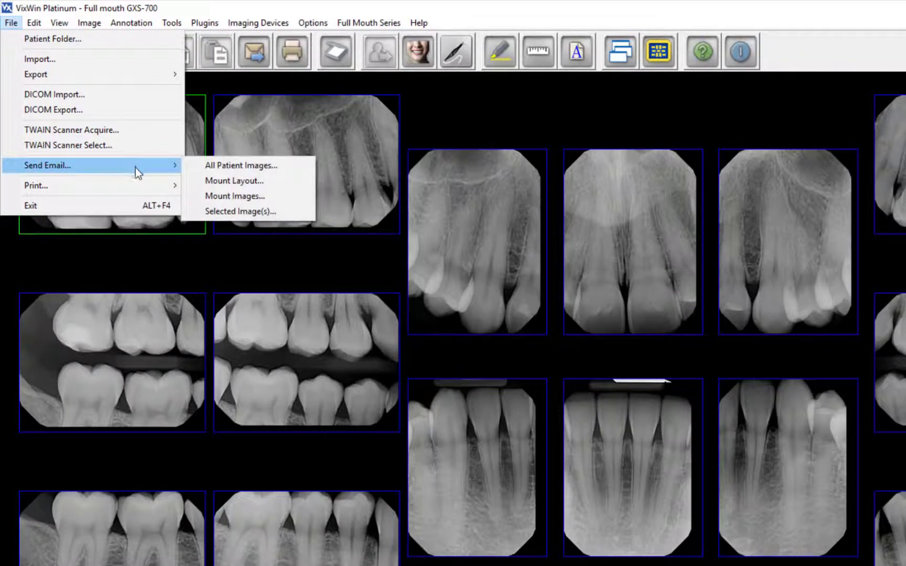
click(212, 184)
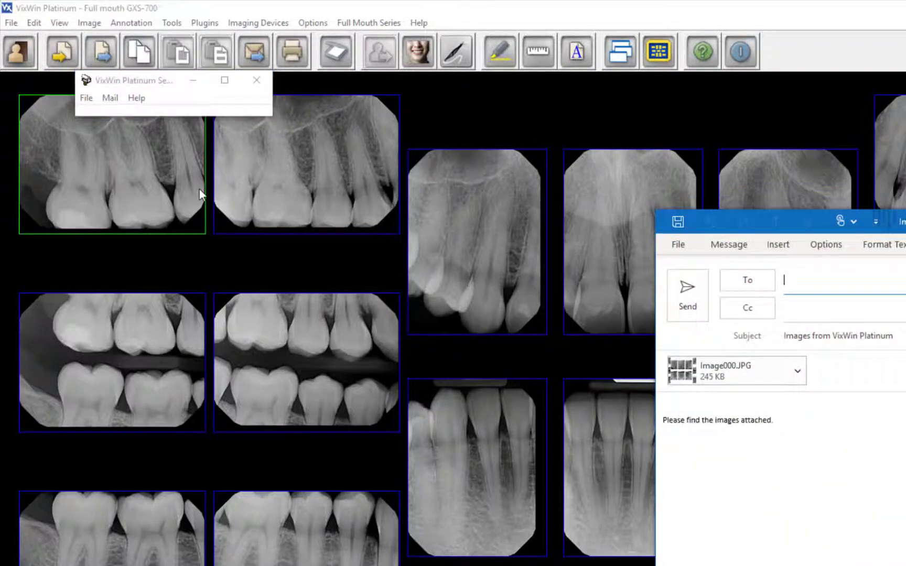
click(199, 189)
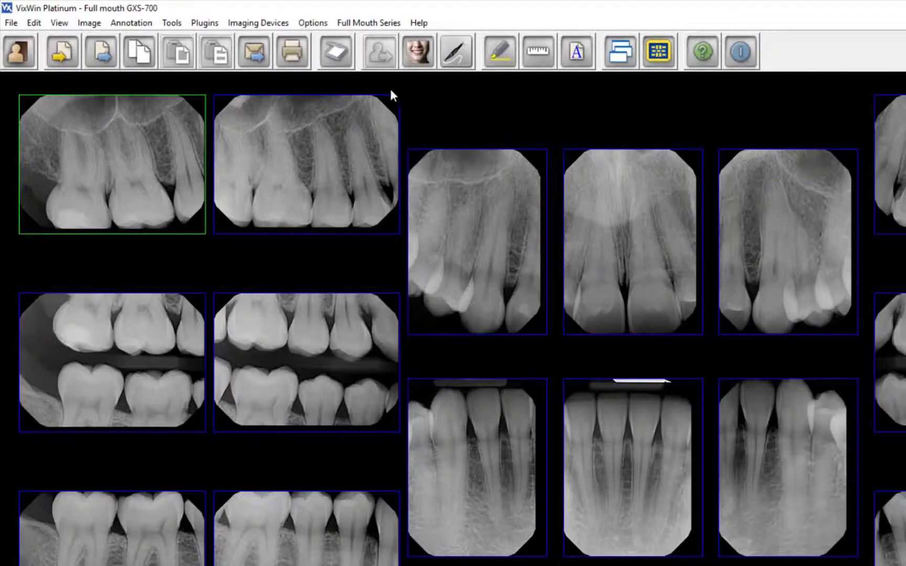
Step: Set up printing of the mount layout with the note "Notes", and cancel the print
click(11, 23)
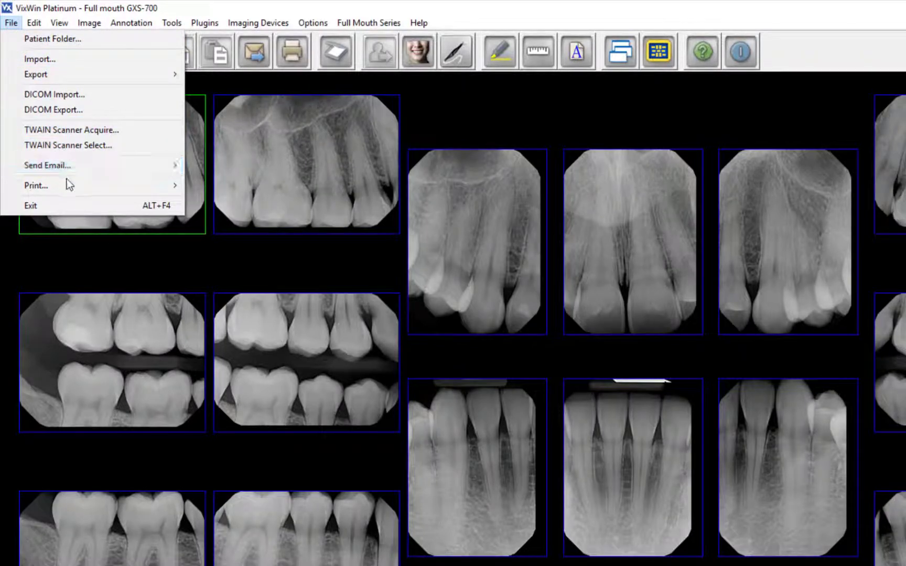
mouse_move(67, 184)
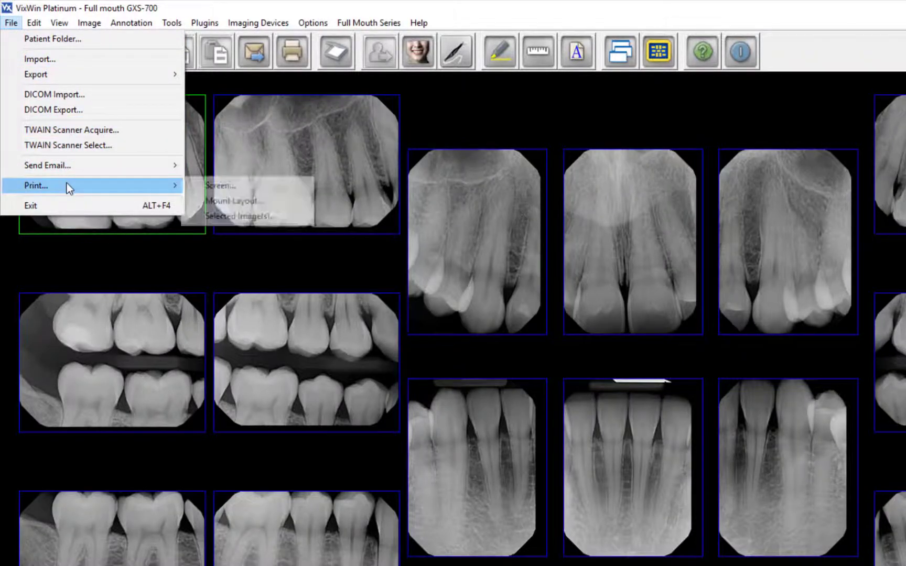
click(211, 200)
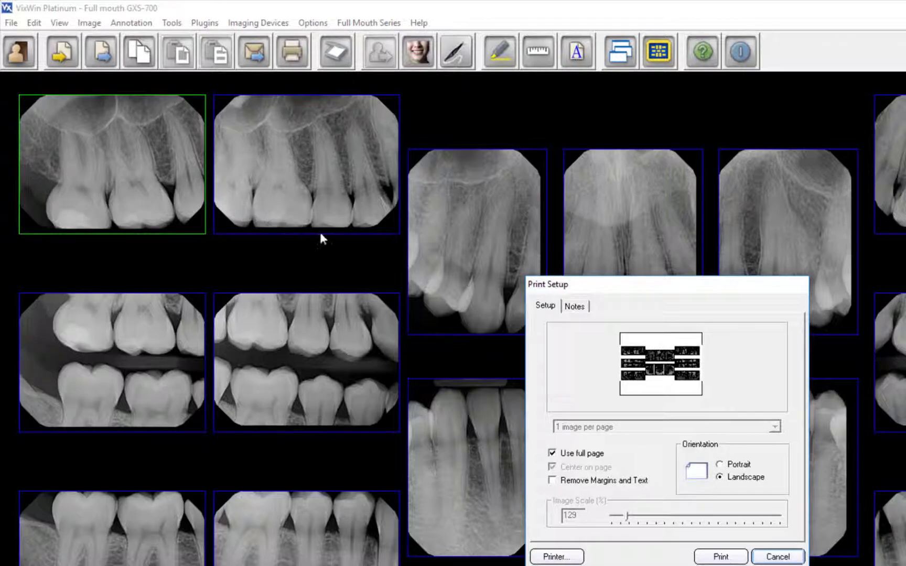
click(575, 306)
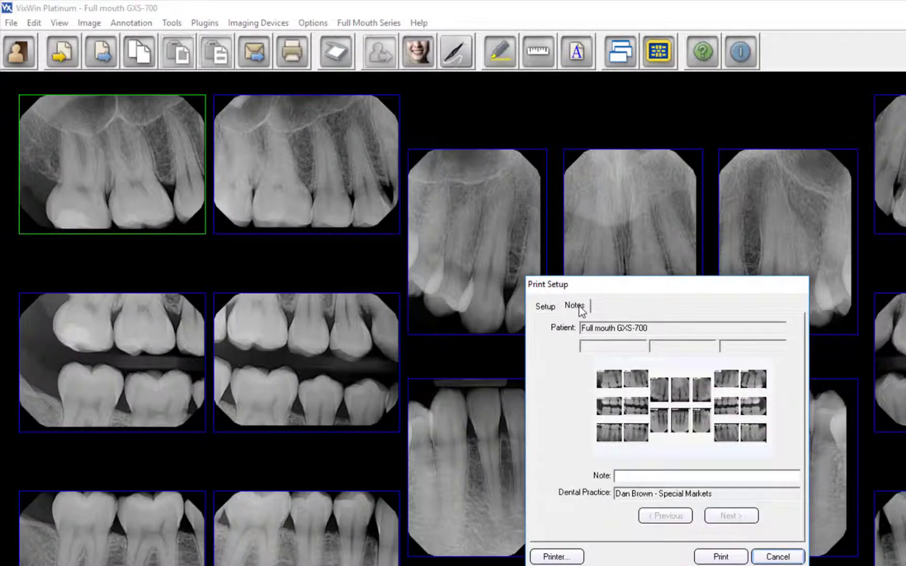
click(645, 475)
text(Notes)
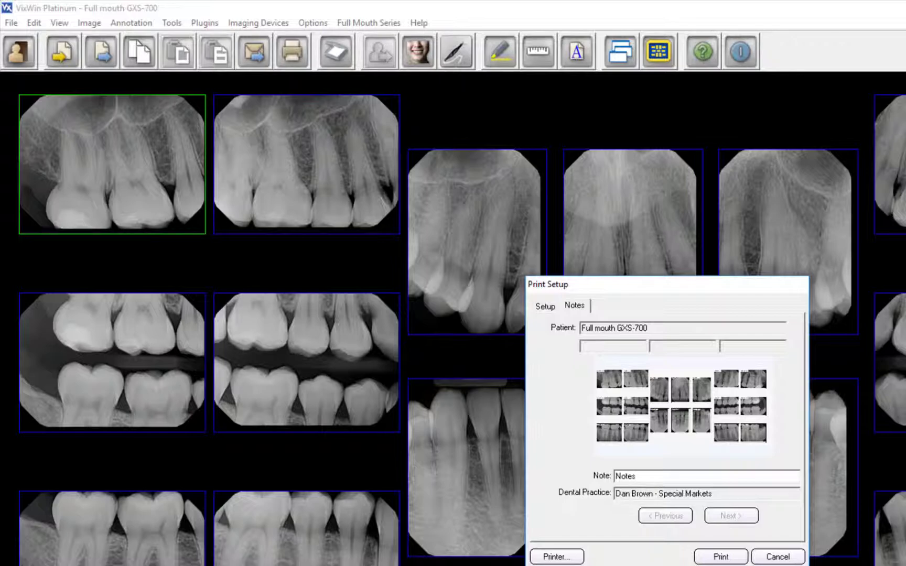
click(783, 558)
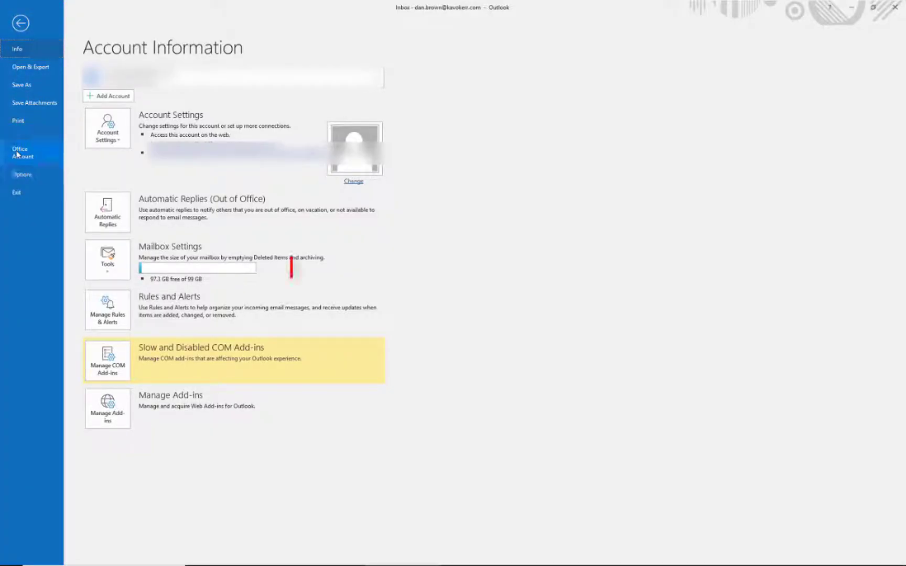
Step: Switch to Outlook and open the About Outlook version details from the Office account information
click(20, 153)
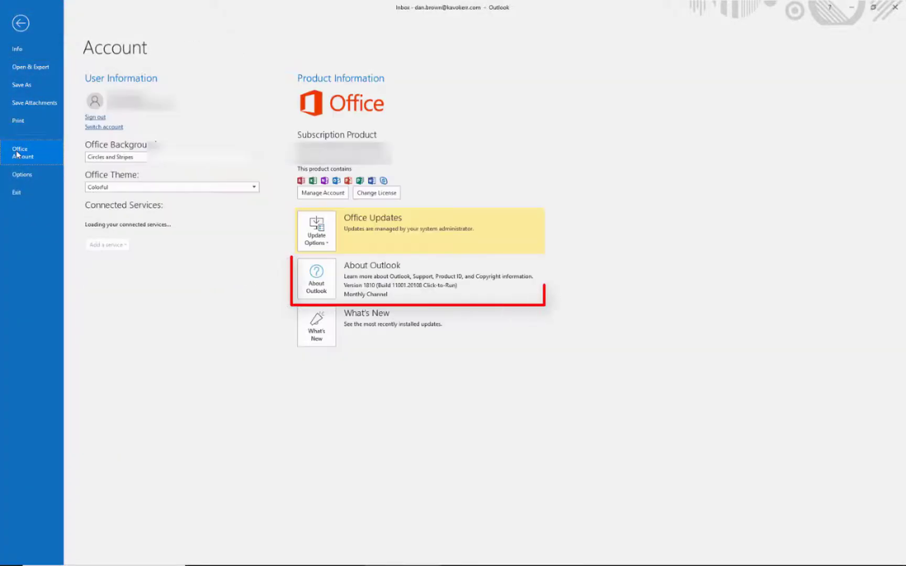
click(322, 280)
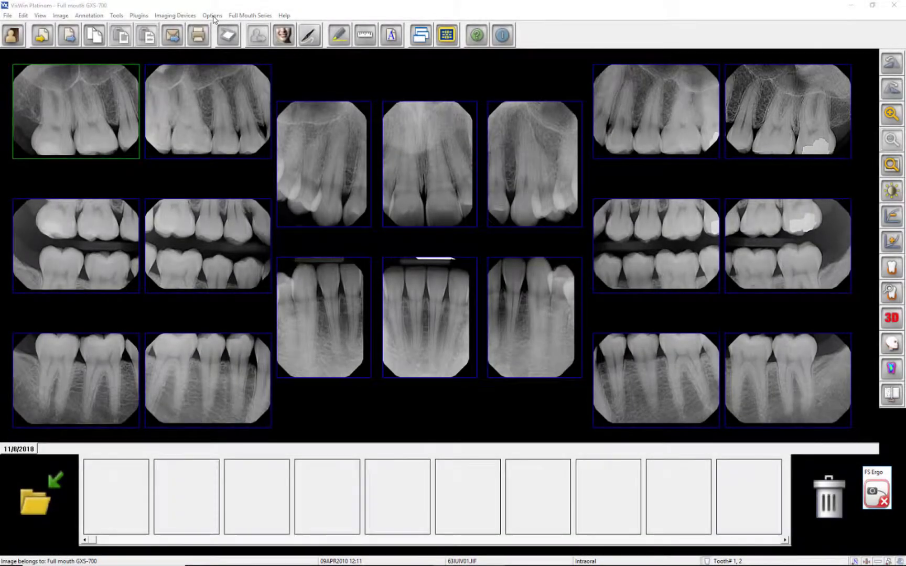
Step: Switch back to VixWin Platinum, examine the e-mail preferences for attachment format and 64-bit e-mail program, and cancel
click(212, 16)
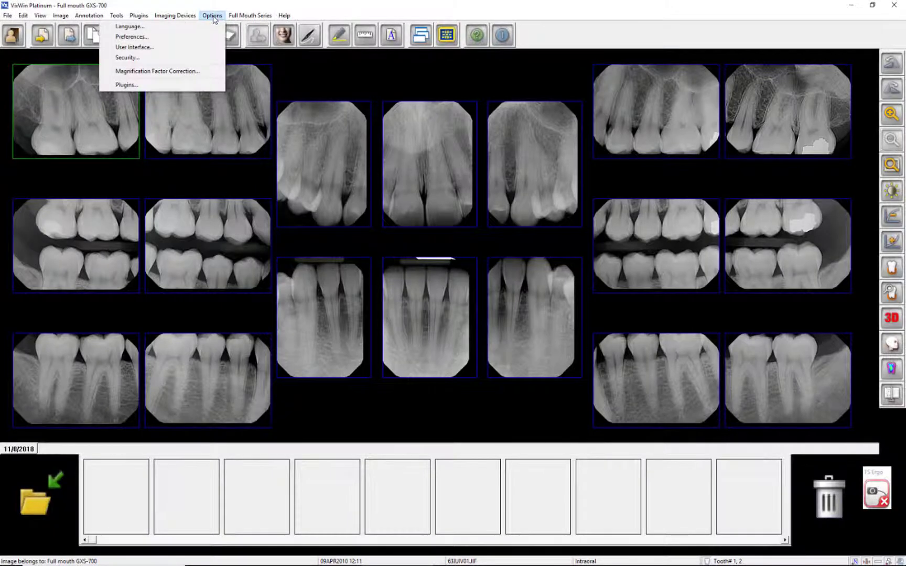
click(166, 38)
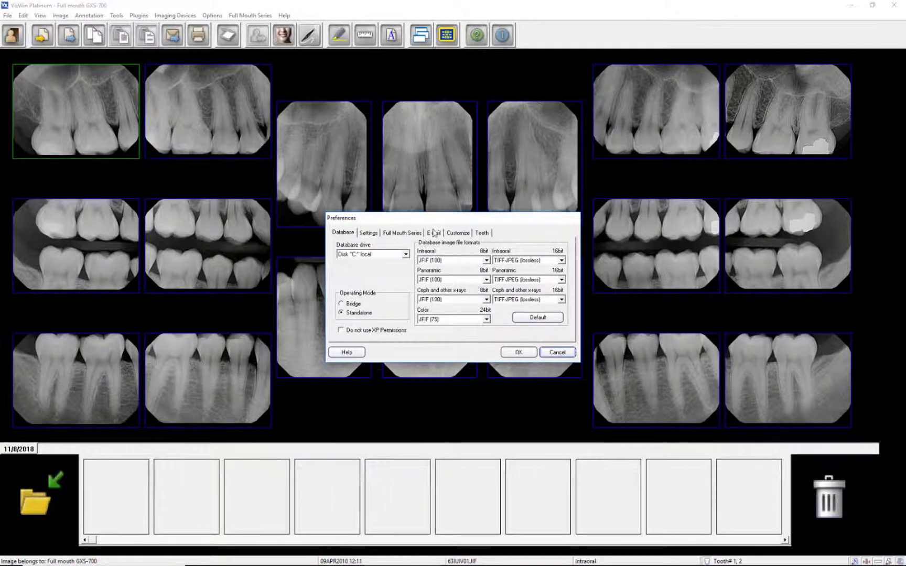
click(433, 233)
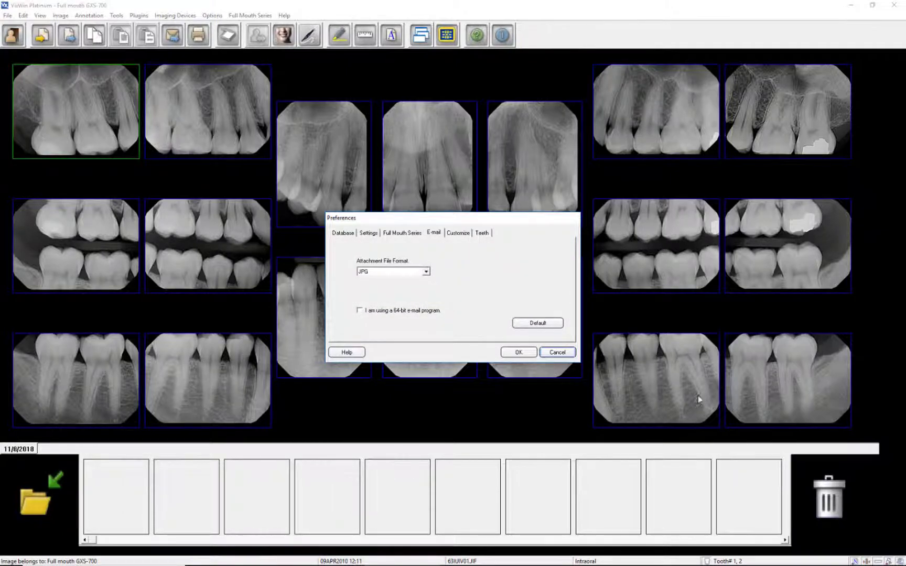
click(561, 352)
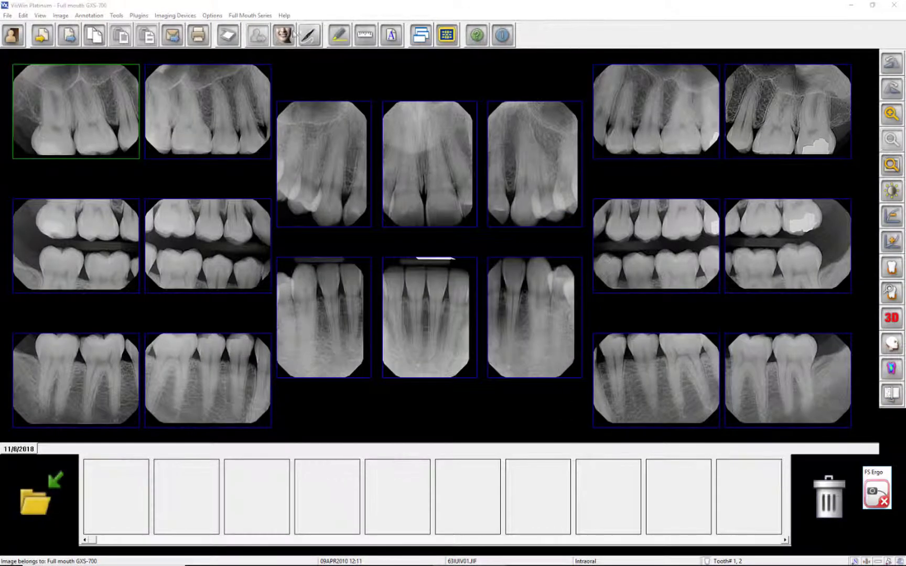
Step: Open the patient folder and search the patient list by the patient's name
click(11, 36)
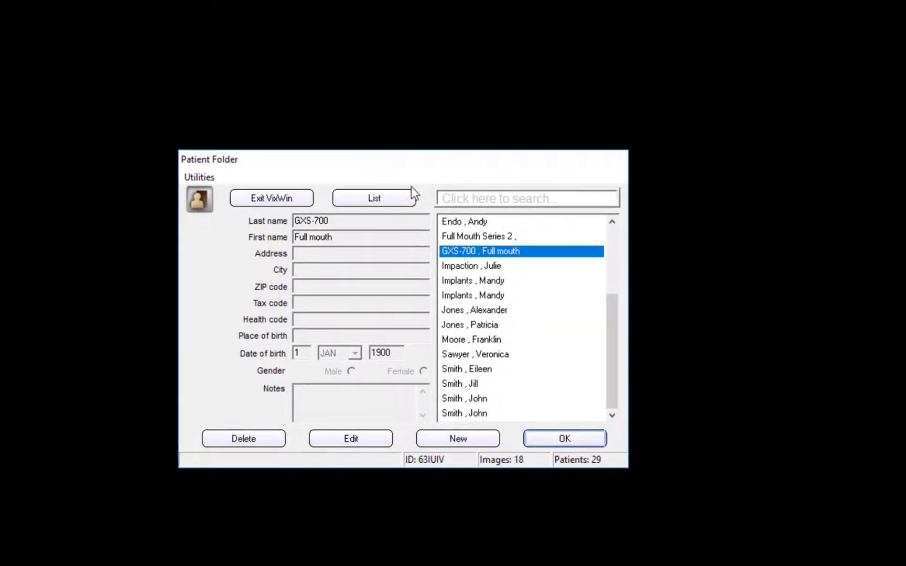
click(501, 197)
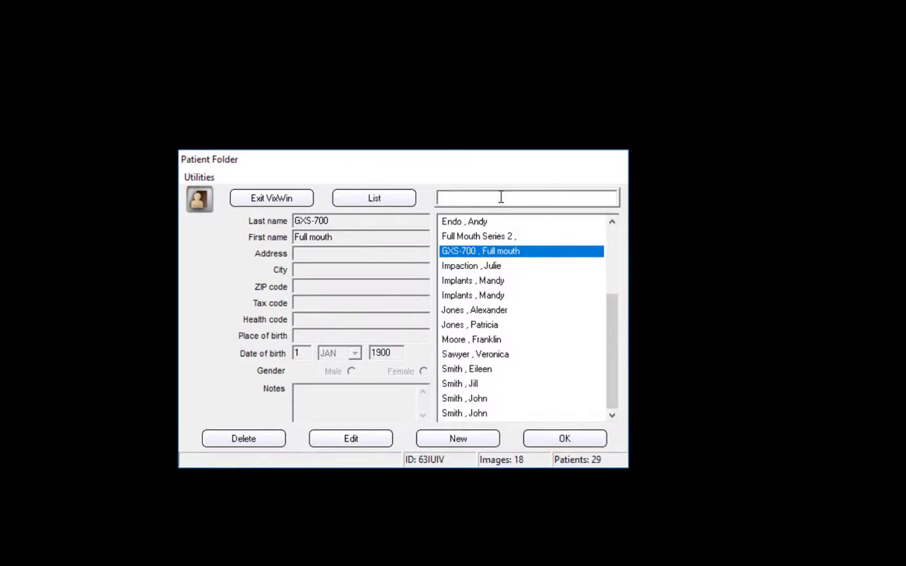
text(Frank)
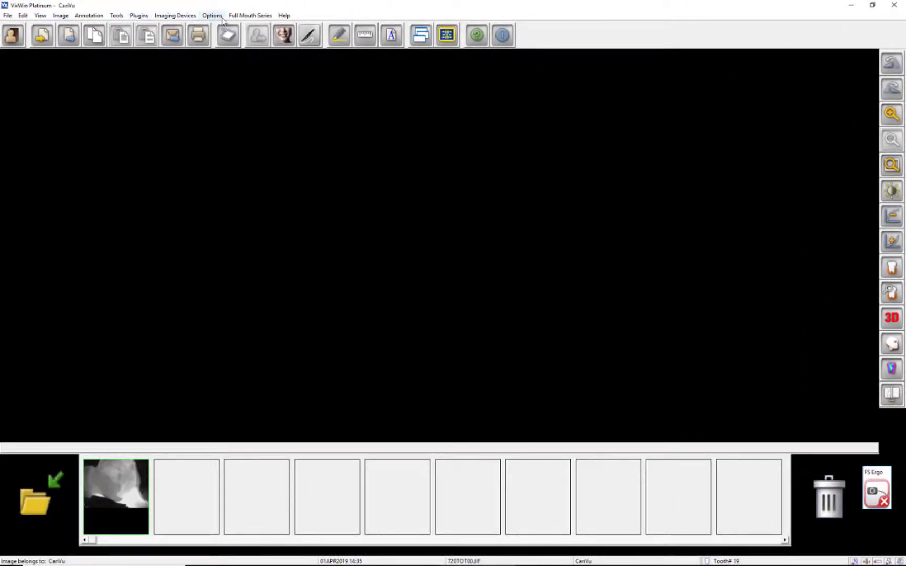
Step: Create a new full mouth series mount from the Image Capture Series template with two rows of ten images
click(244, 15)
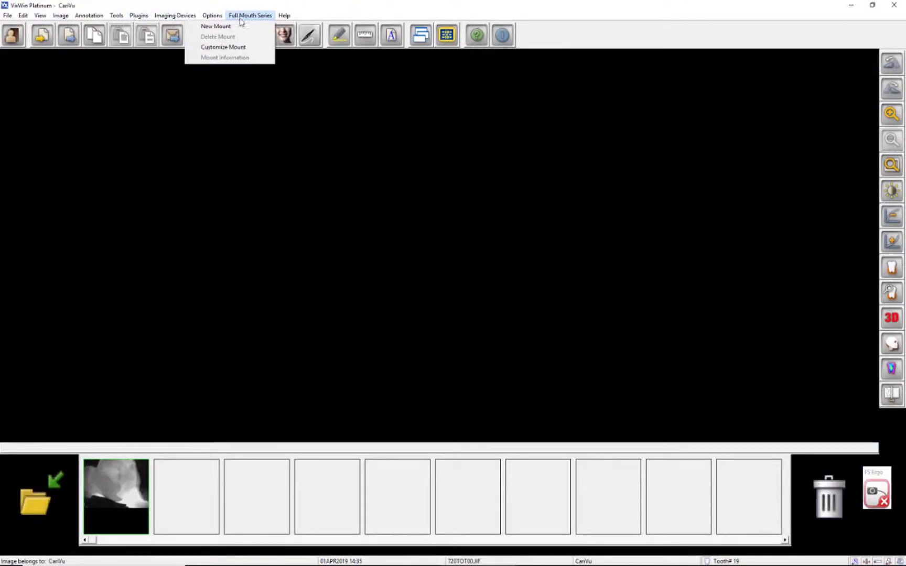
click(230, 27)
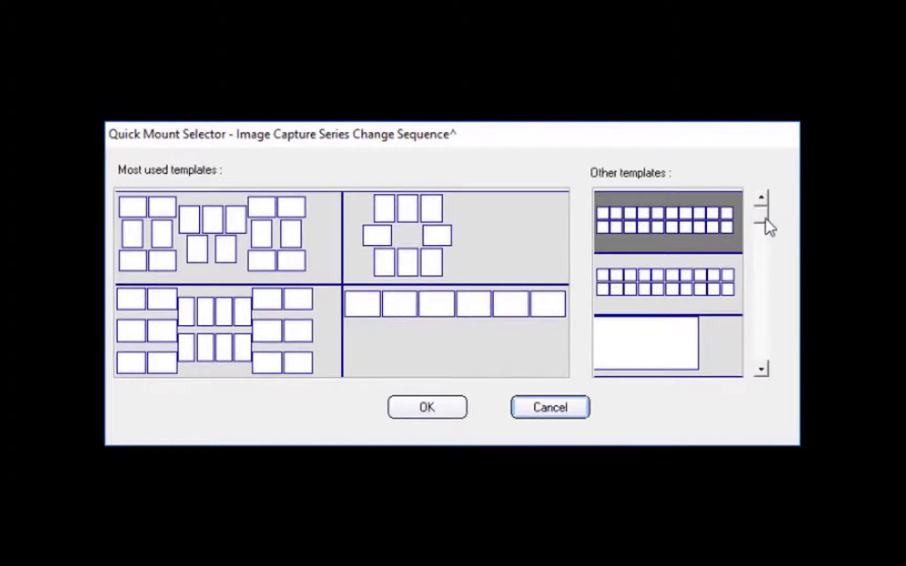
drag(760, 213, 752, 353)
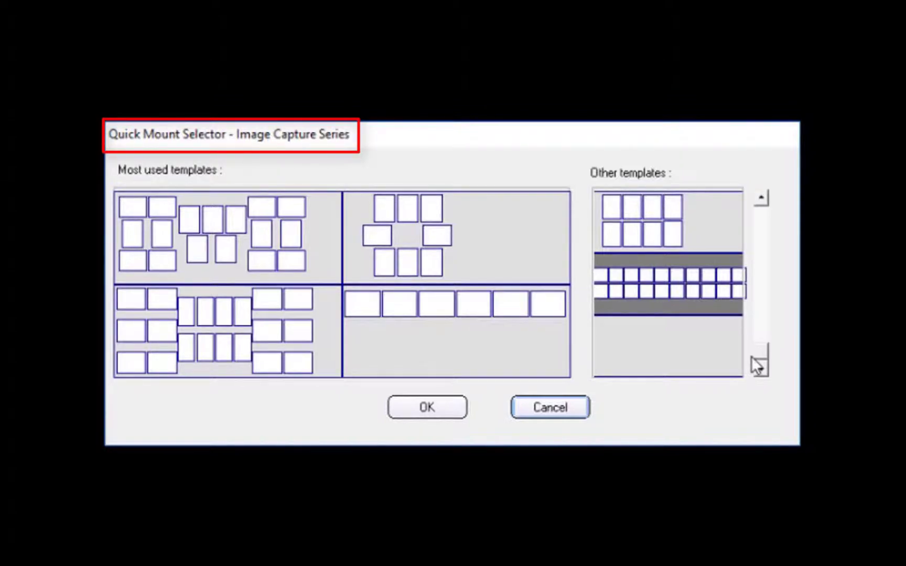
click(686, 287)
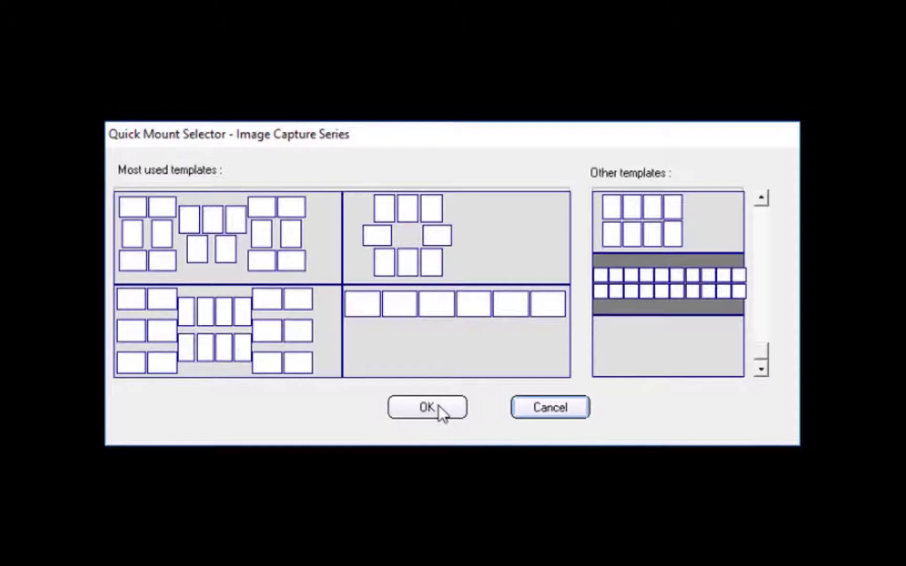
click(438, 405)
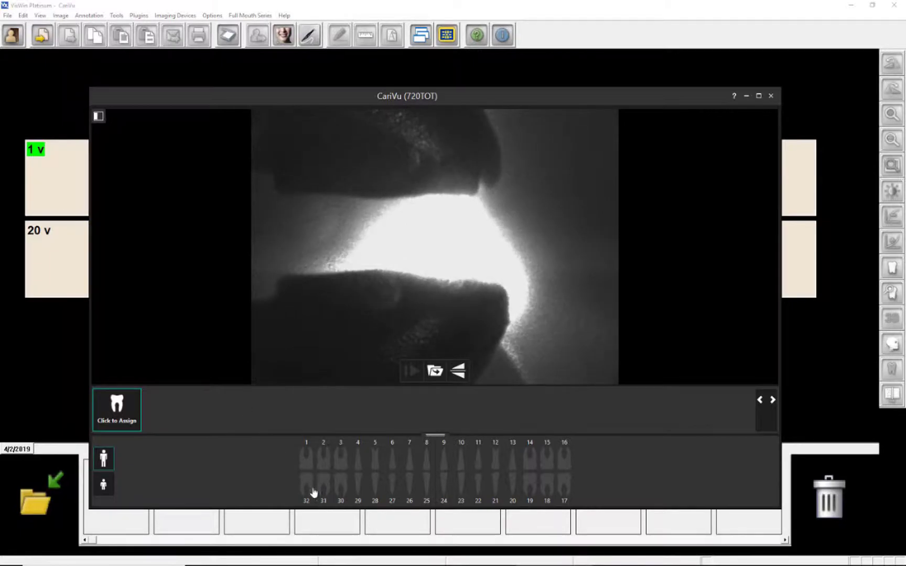
Step: Assign tooth 32, reposition and resize the CariVu window, assign tooth 20, capture its image and close the window
click(307, 485)
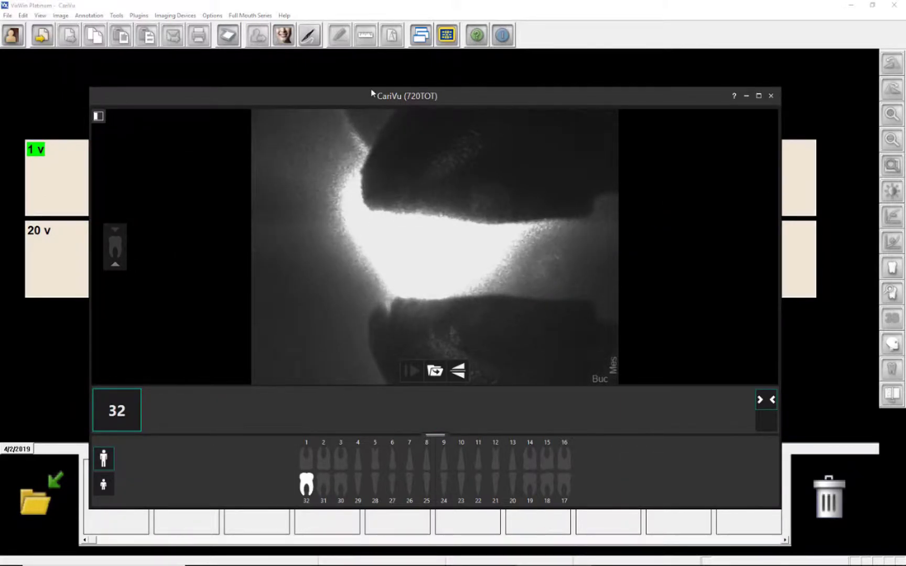
drag(370, 91, 458, 99)
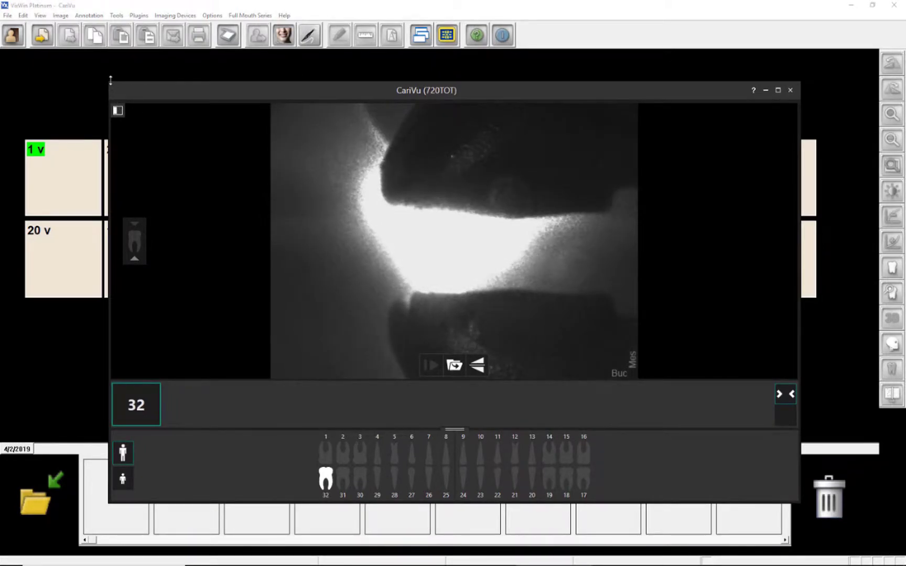
drag(108, 83, 116, 98)
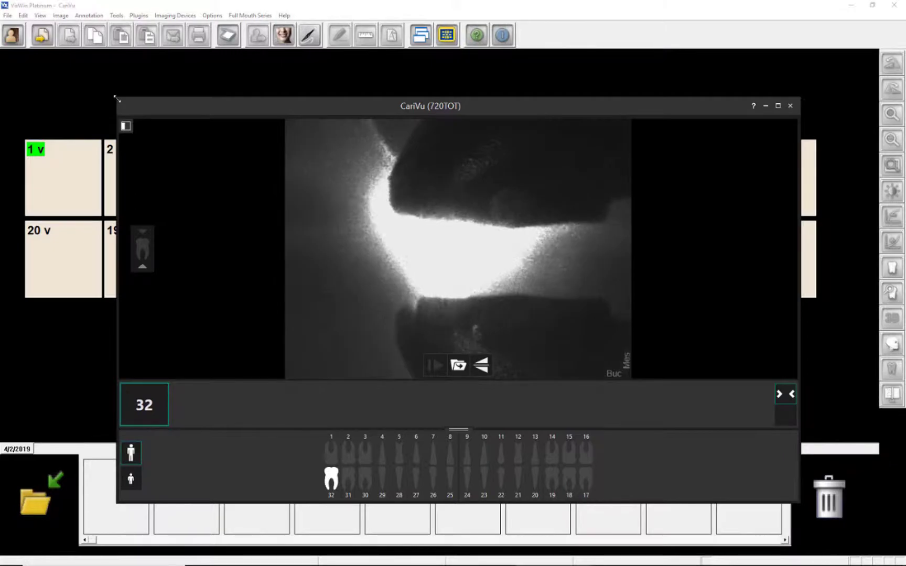
click(535, 477)
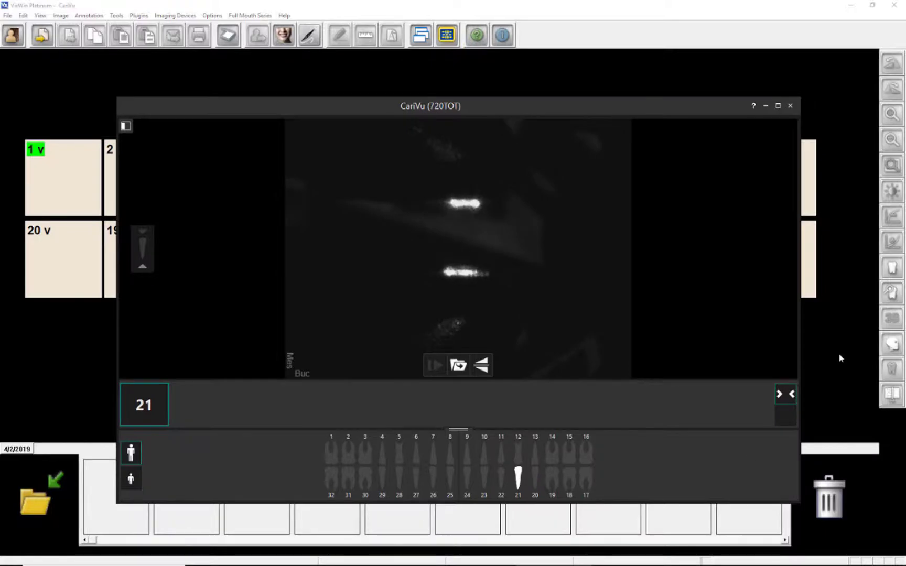
click(790, 106)
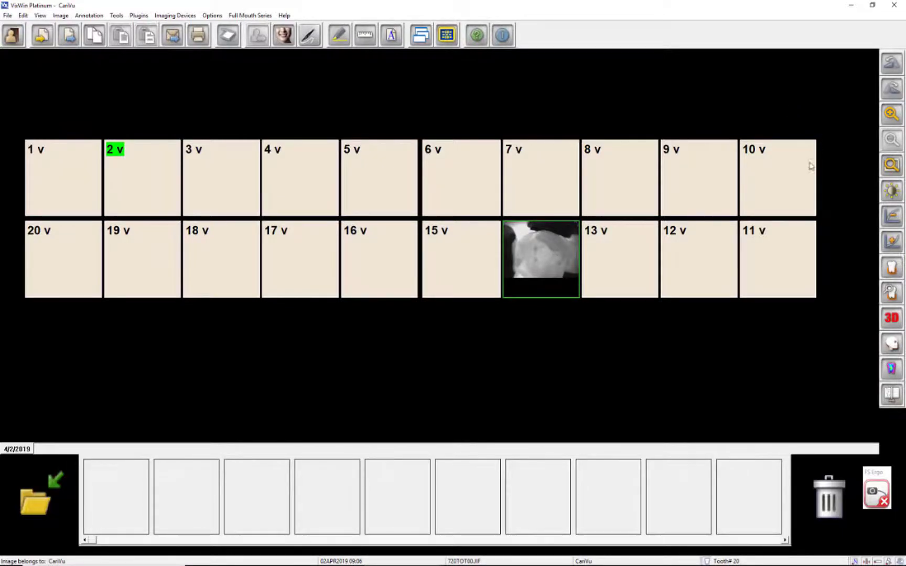
Step: Check the tooth chart assignment of the captured image in mount position 14, and delete the image
right_click(545, 265)
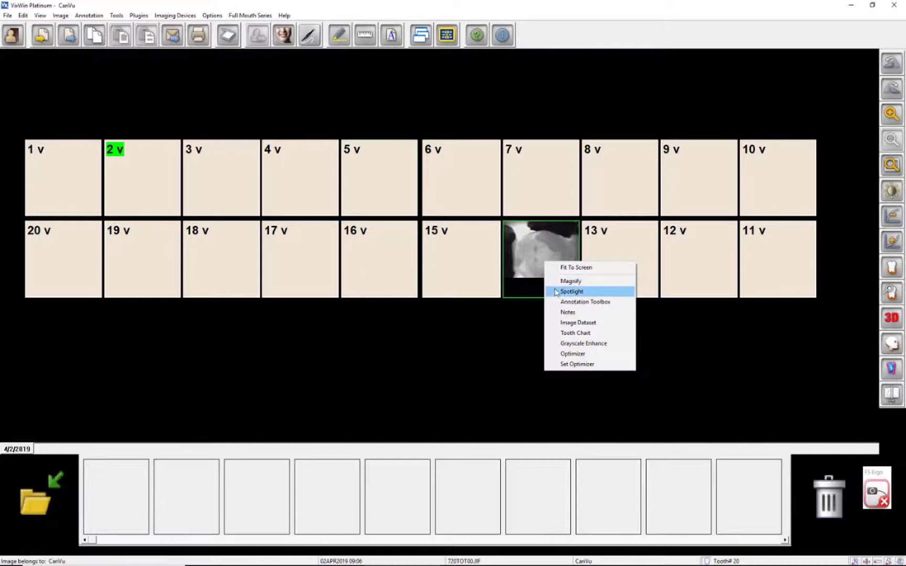
click(575, 333)
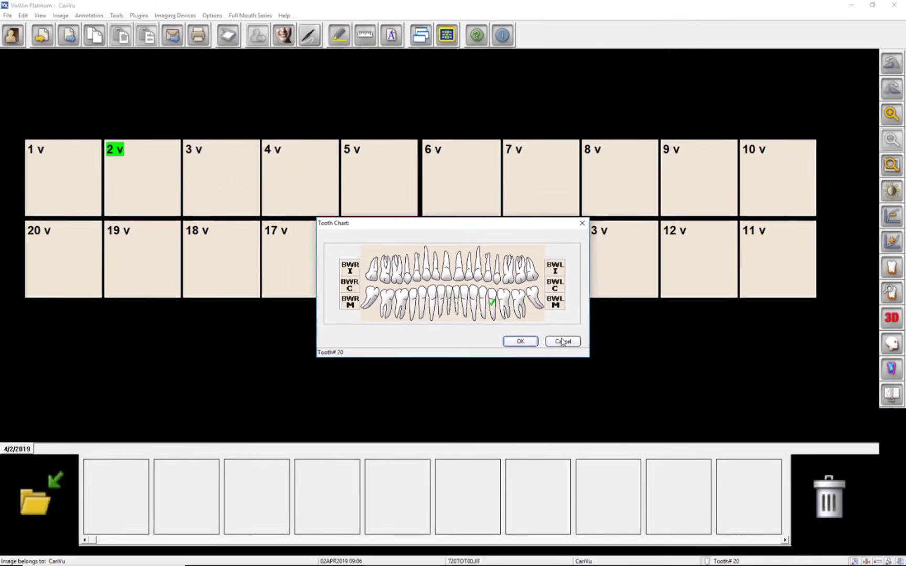
click(629, 358)
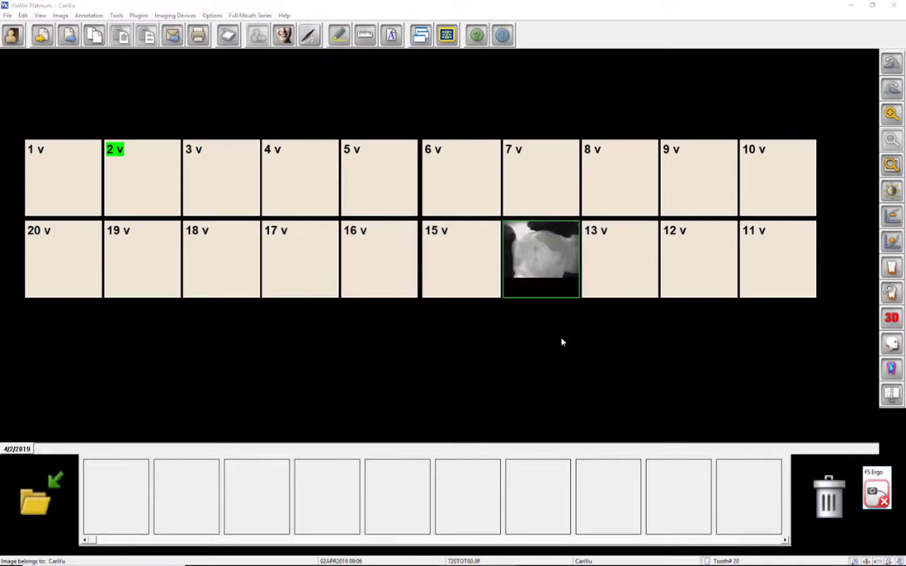
drag(530, 279, 819, 502)
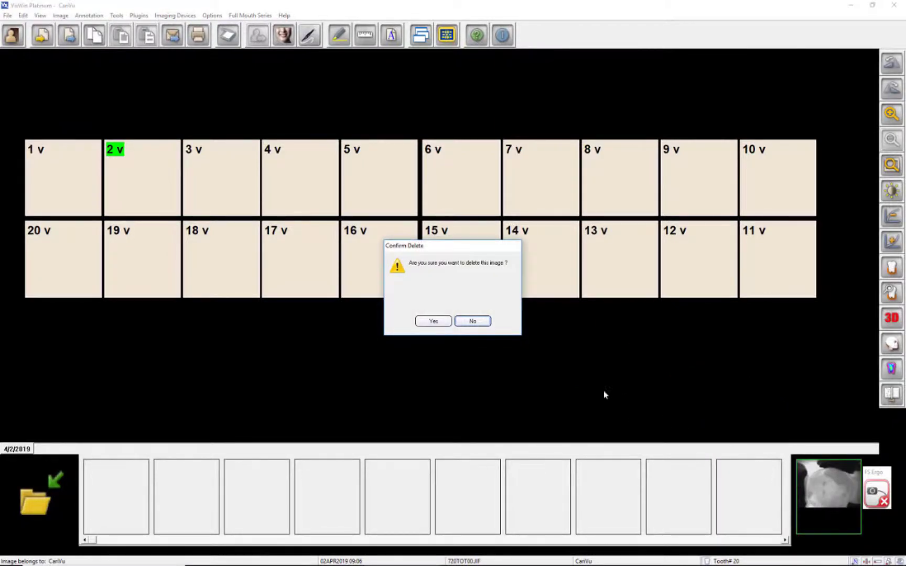
click(433, 322)
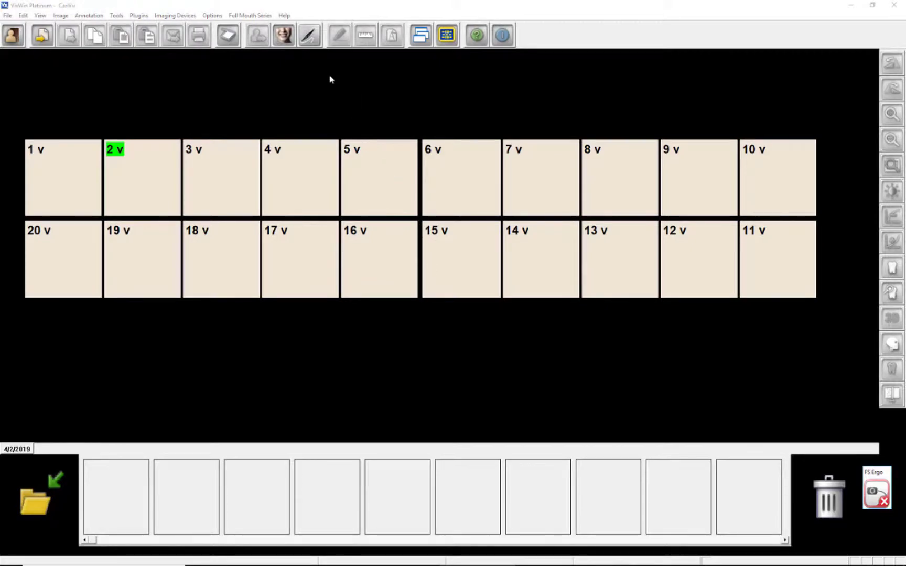
Step: Open the CariVu capture window, set the acquisition mode to series and show all available series
click(310, 38)
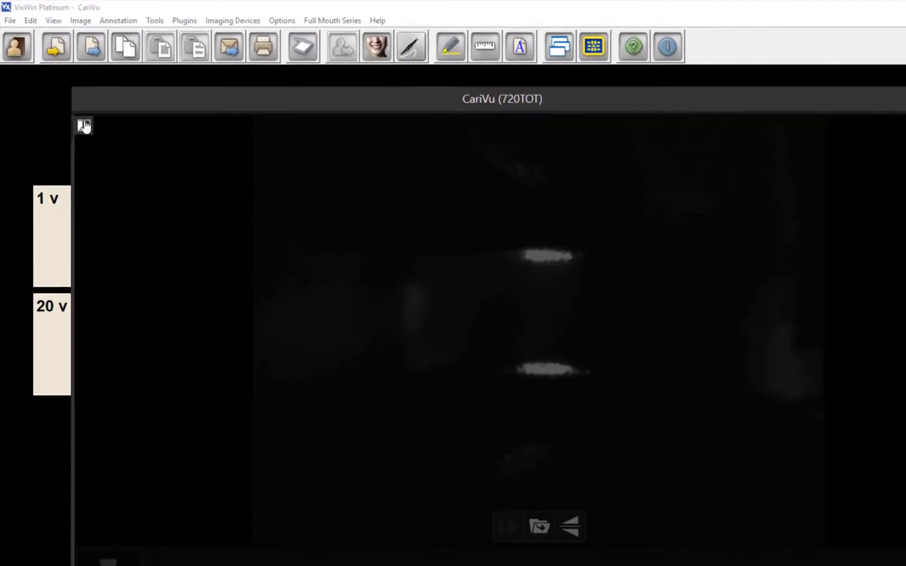
click(64, 96)
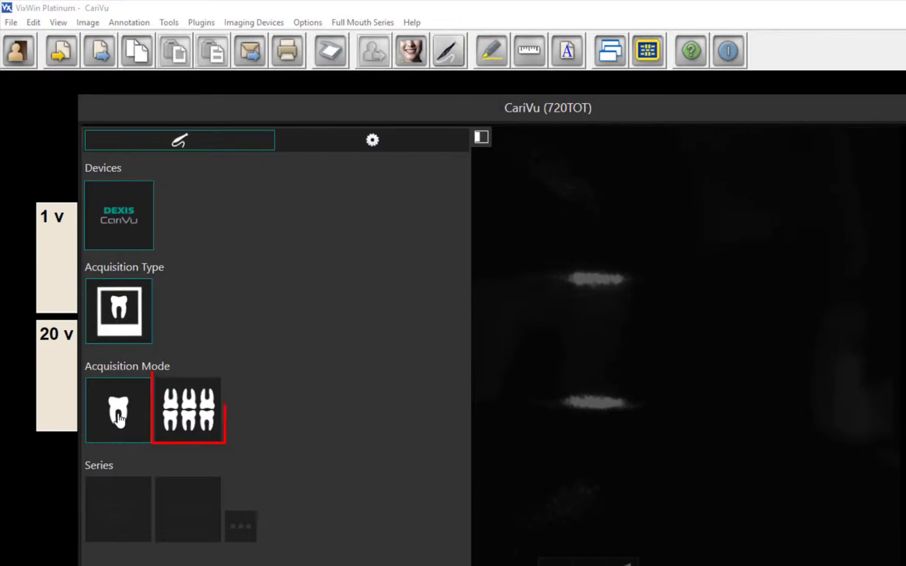
click(190, 424)
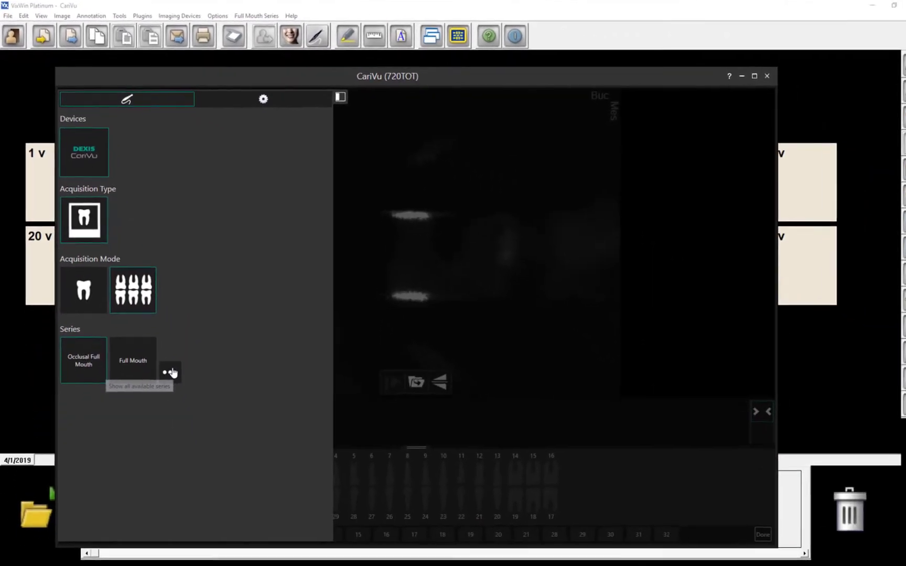
click(243, 527)
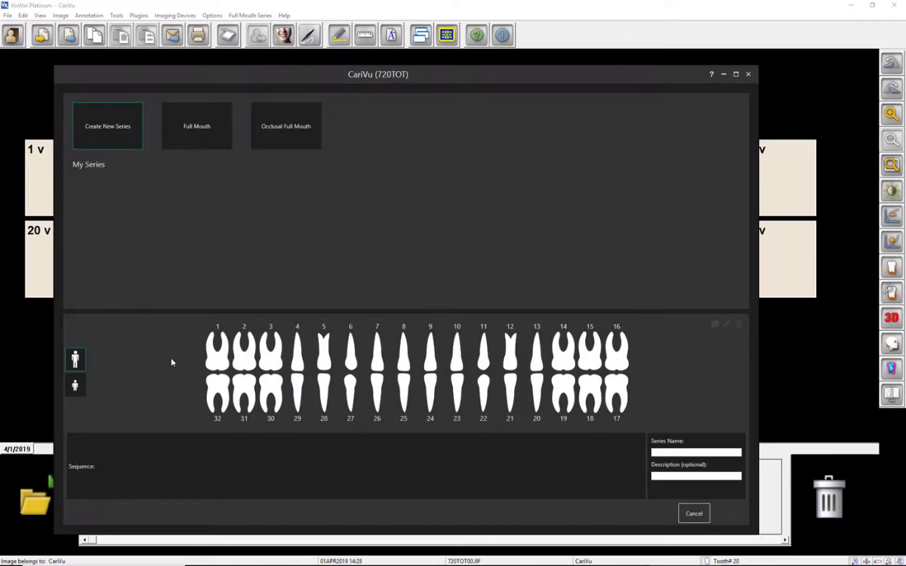
Step: Select the Occlusal Full Mouth series, preview its primary teeth, start it with secondary teeth and move to tooth 2
click(281, 140)
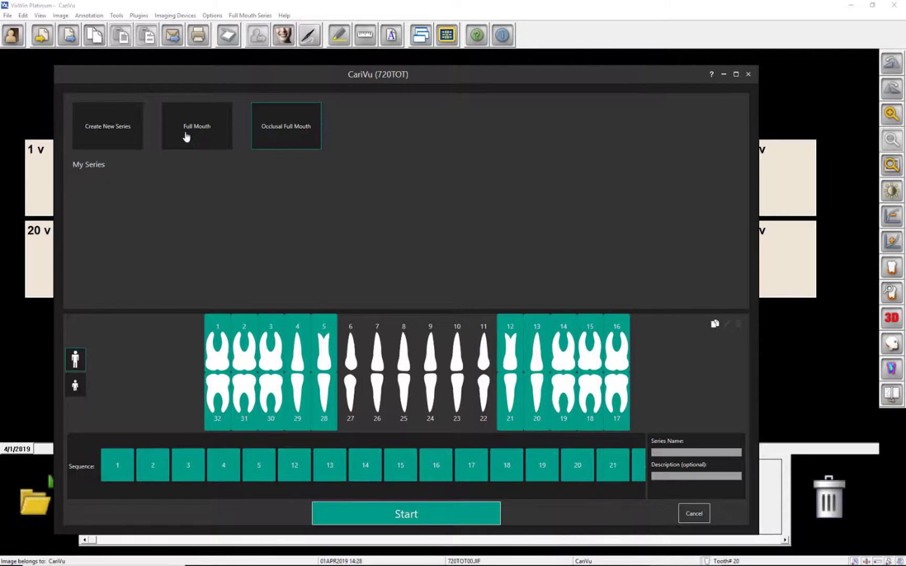
click(77, 386)
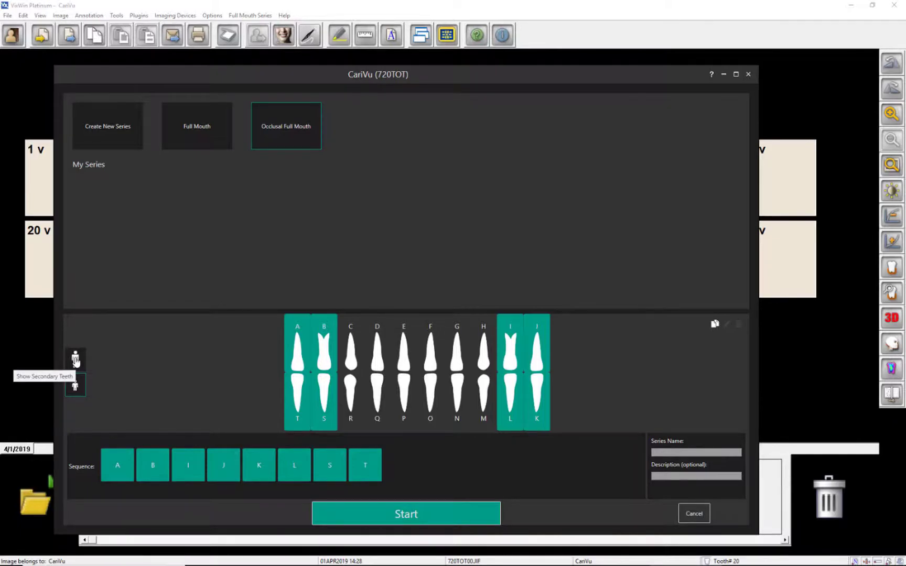
click(76, 359)
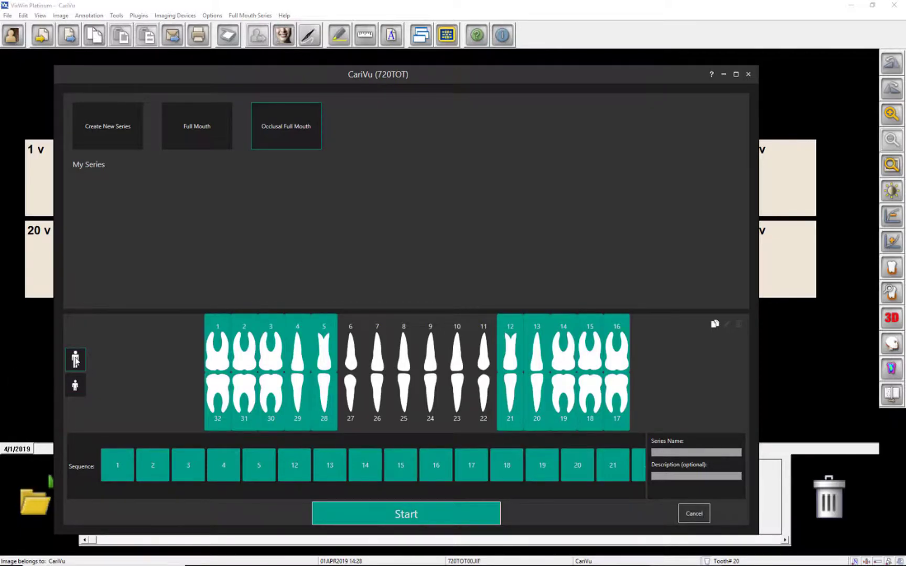
click(391, 519)
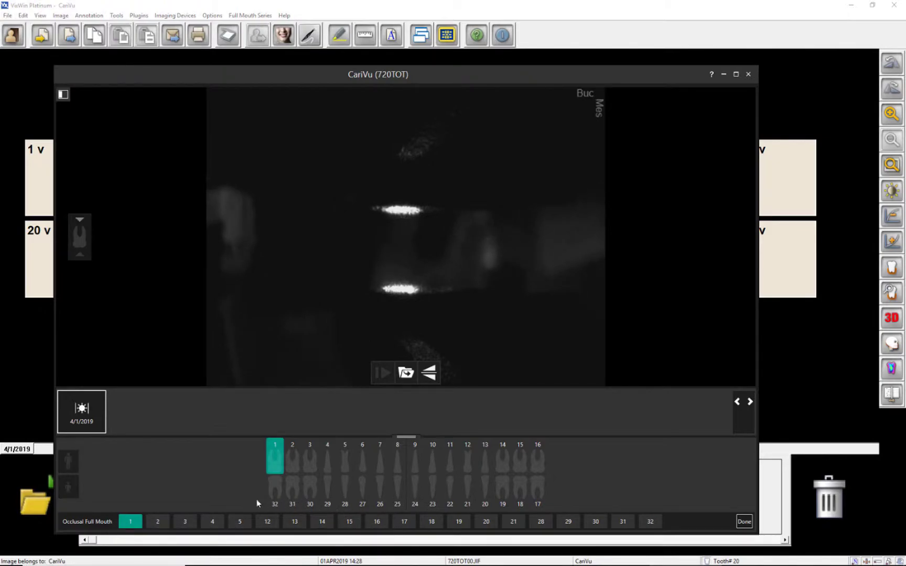
click(158, 522)
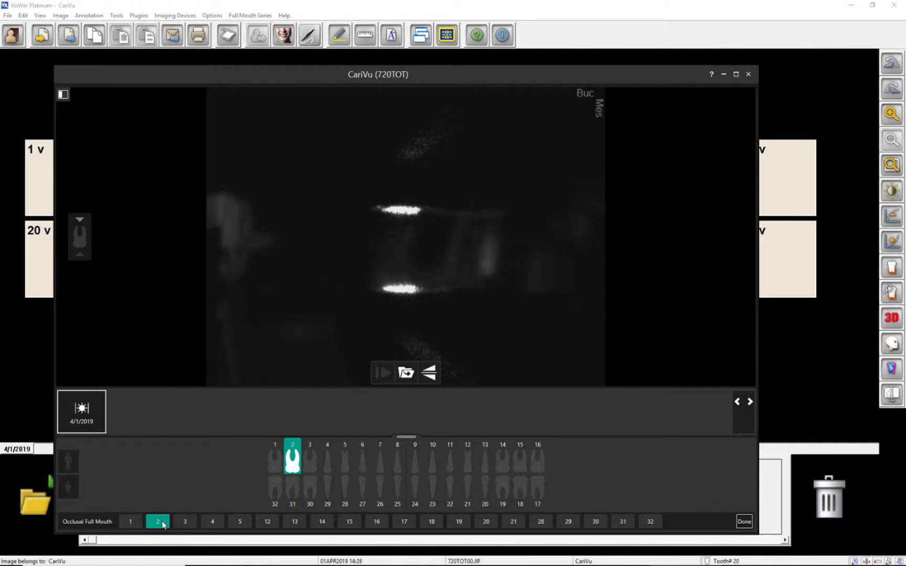
Step: Show all available series again and preview the Full Mouth series
click(63, 94)
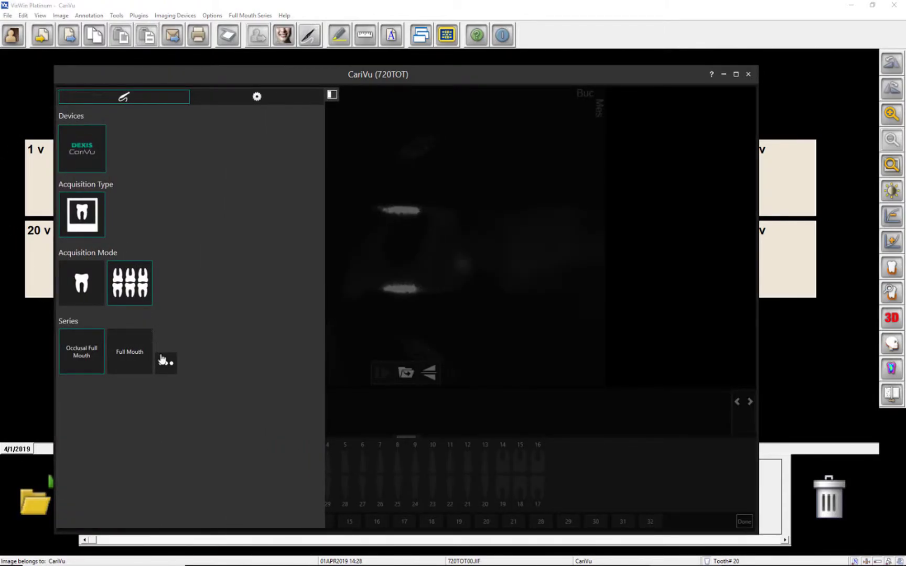
click(165, 366)
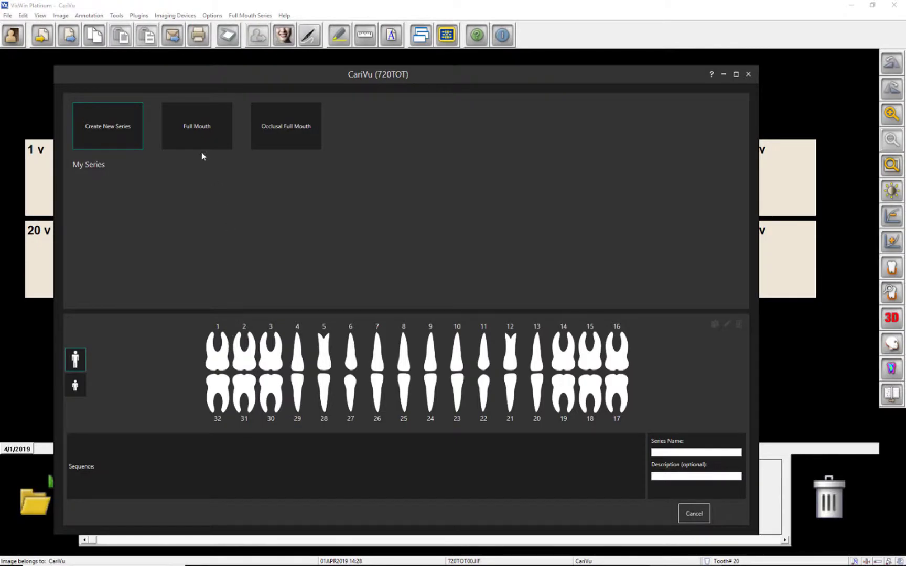
click(197, 136)
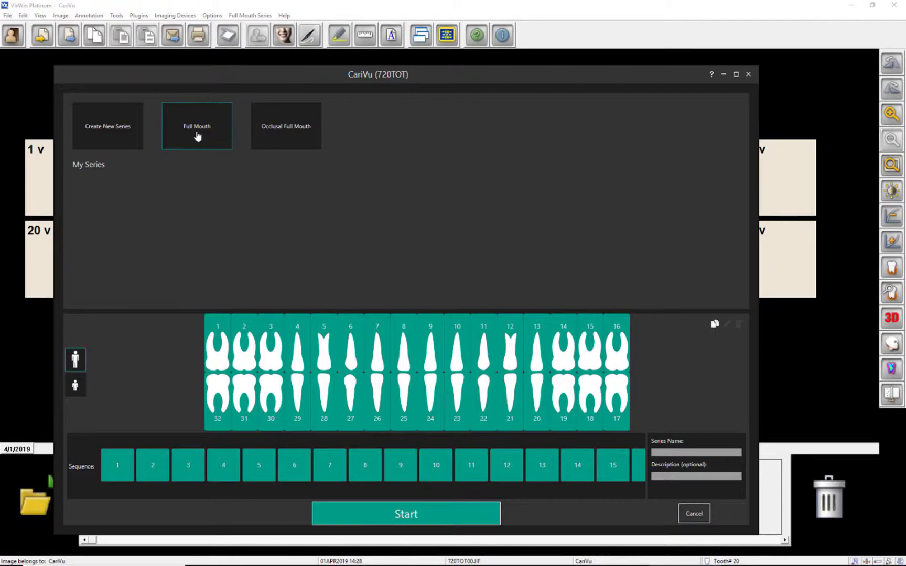
Step: Create a new CariVu series and add teeth 32, 31, 30, 3, 2 and 1 to its sequence in that order
click(105, 135)
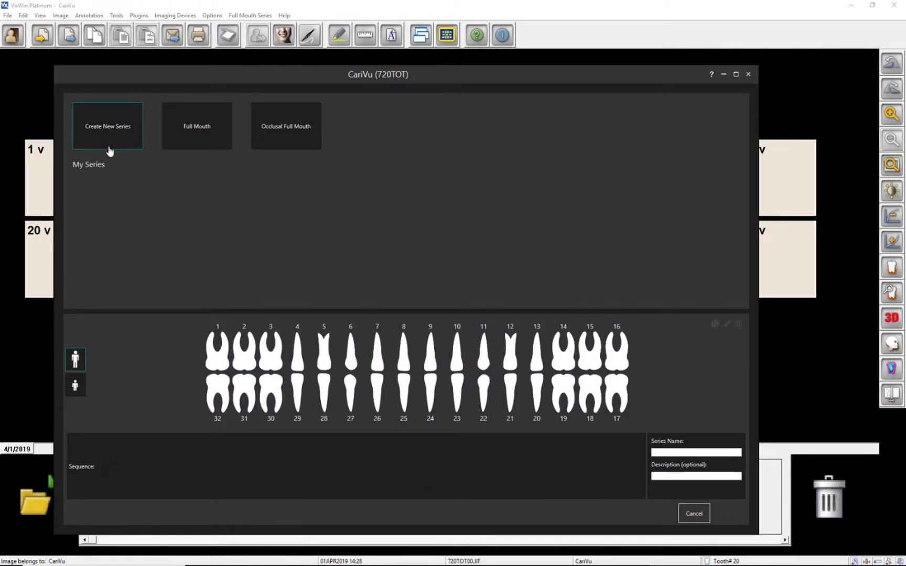
click(218, 400)
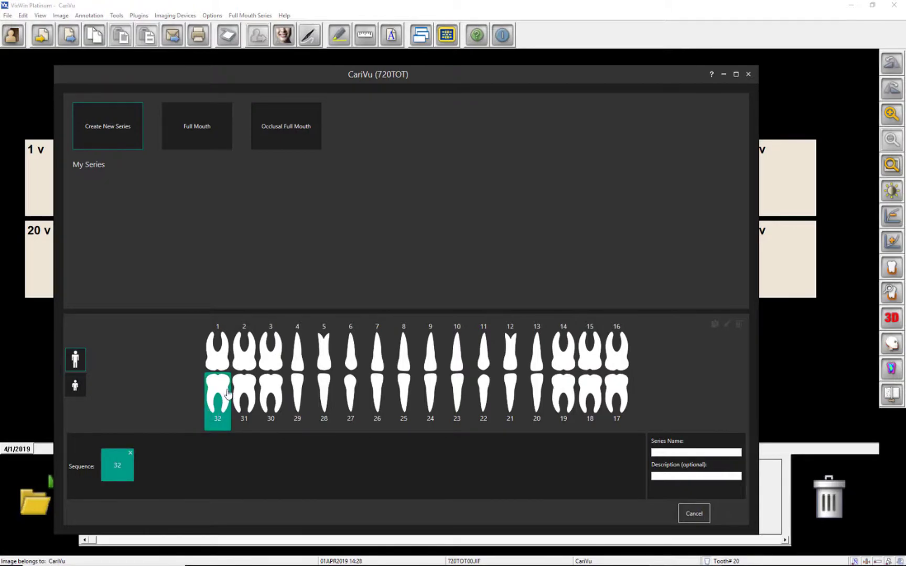
click(245, 393)
click(271, 390)
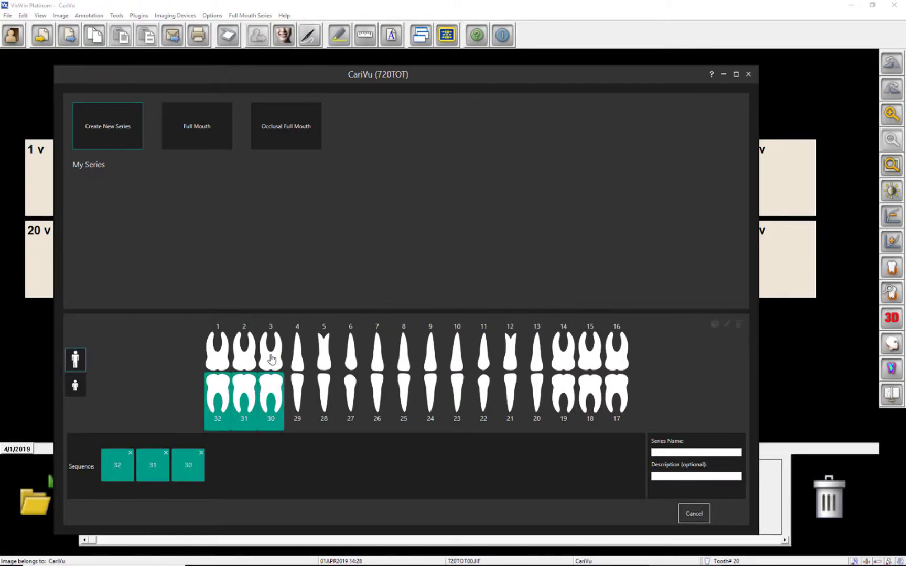
click(270, 361)
click(245, 355)
click(216, 355)
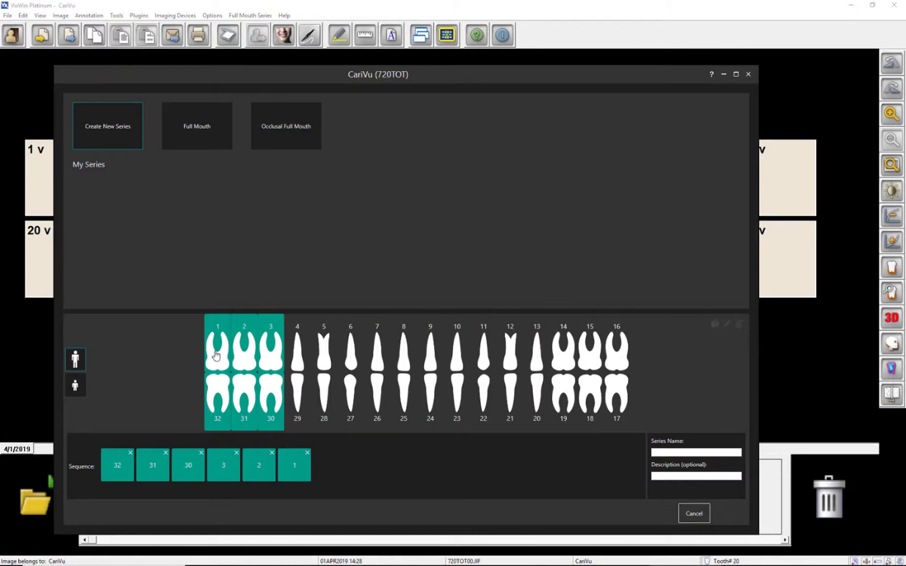
Step: Extend the new series' sequence with teeth 17, 18, 19, 14, 15 and 16
click(611, 391)
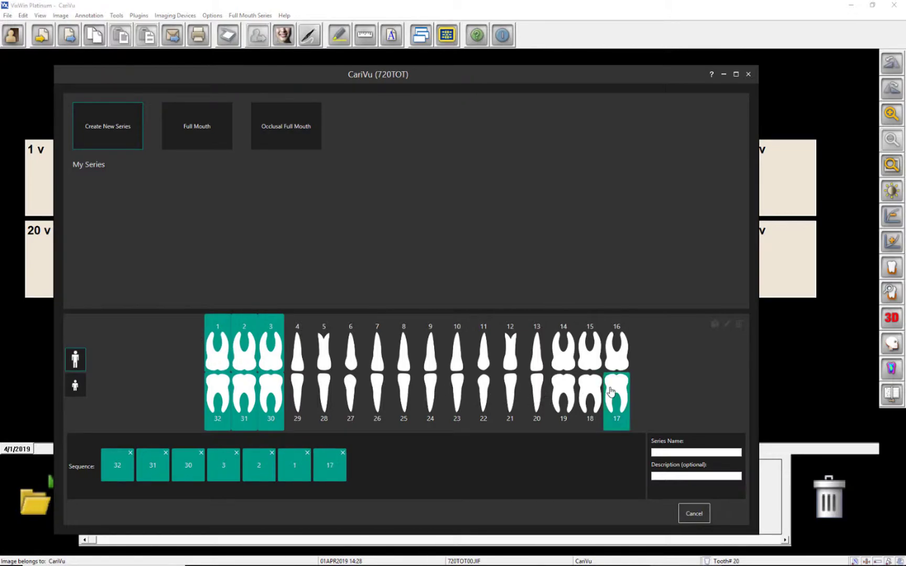
click(590, 396)
click(565, 395)
click(569, 366)
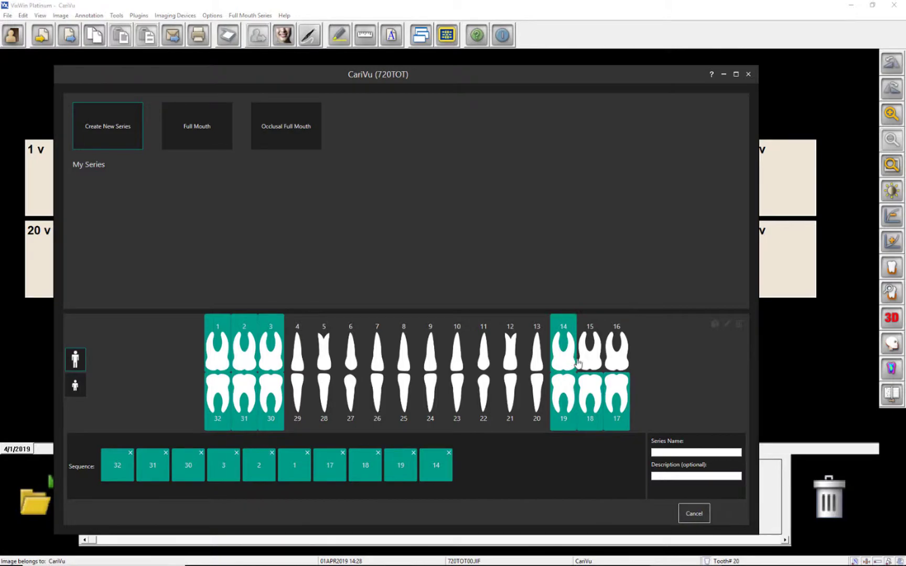
click(593, 363)
click(619, 360)
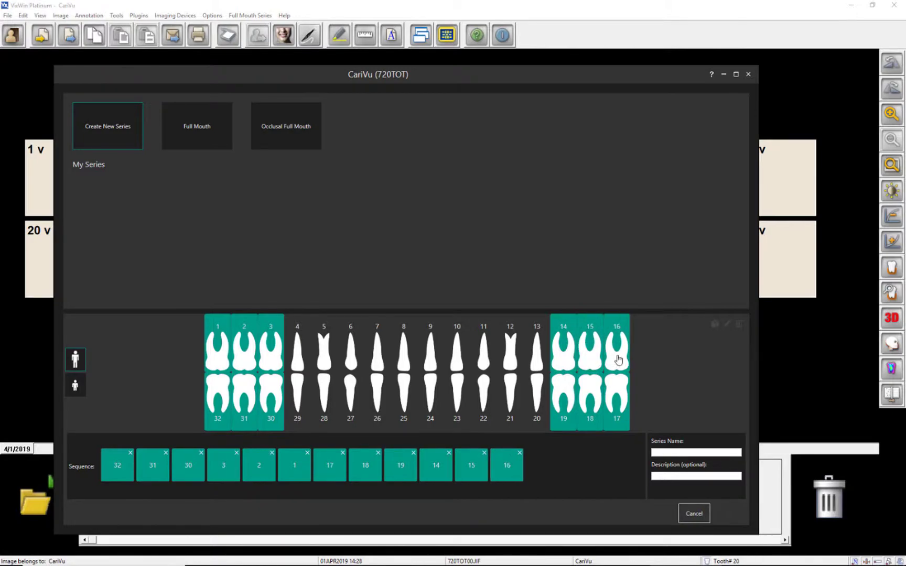
Step: Name the new series Molars and save it, then start it and move to tooth 31
click(680, 451)
text(Molars)
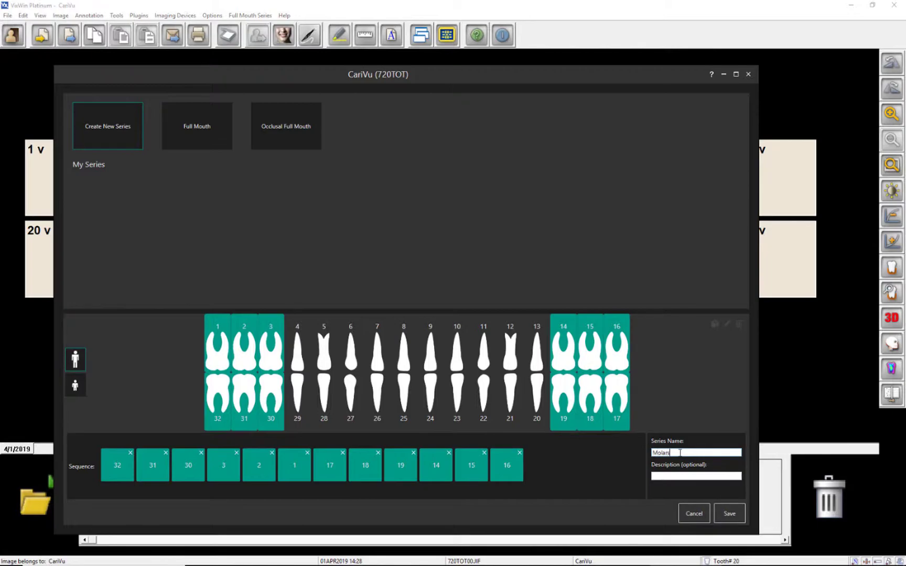
click(726, 516)
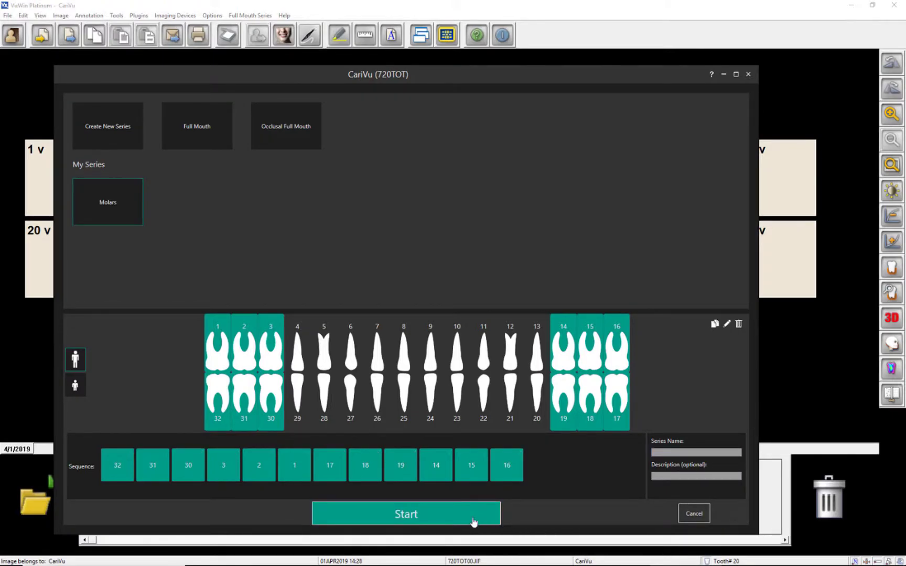
click(429, 512)
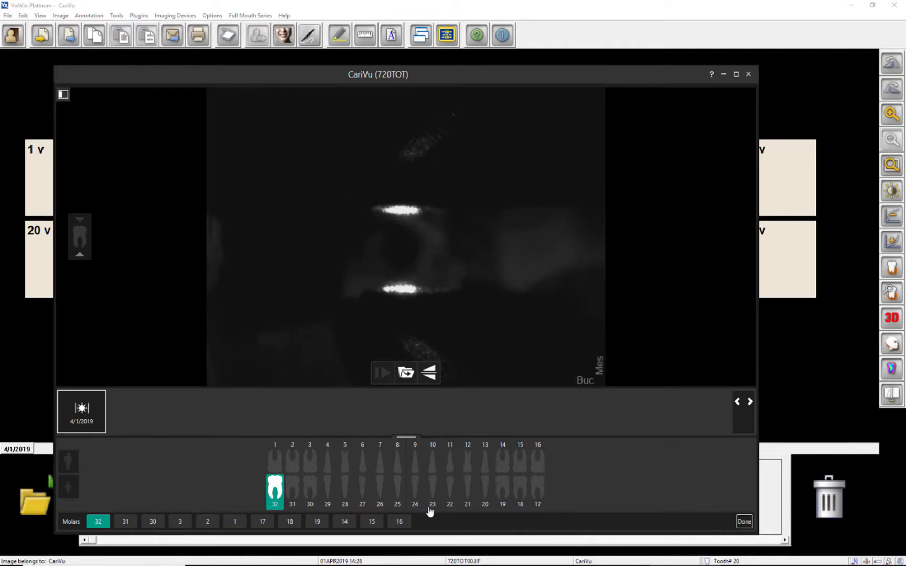
click(127, 522)
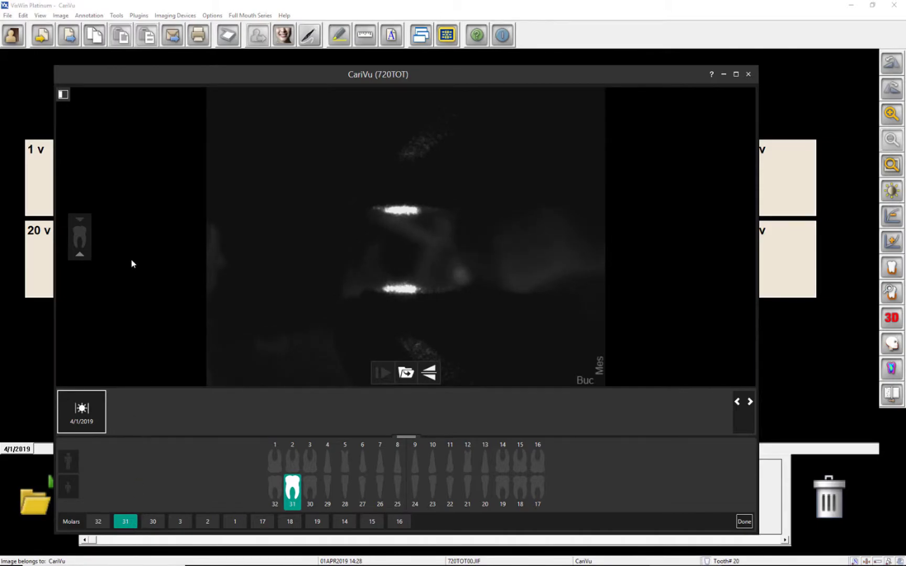
Step: Show all available series again and permanently delete the Molars series
click(63, 94)
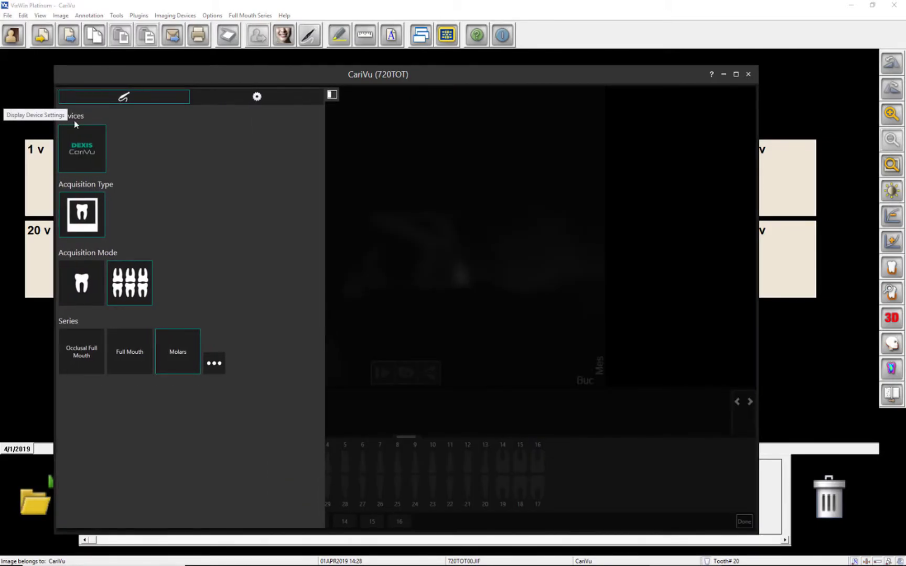
click(212, 363)
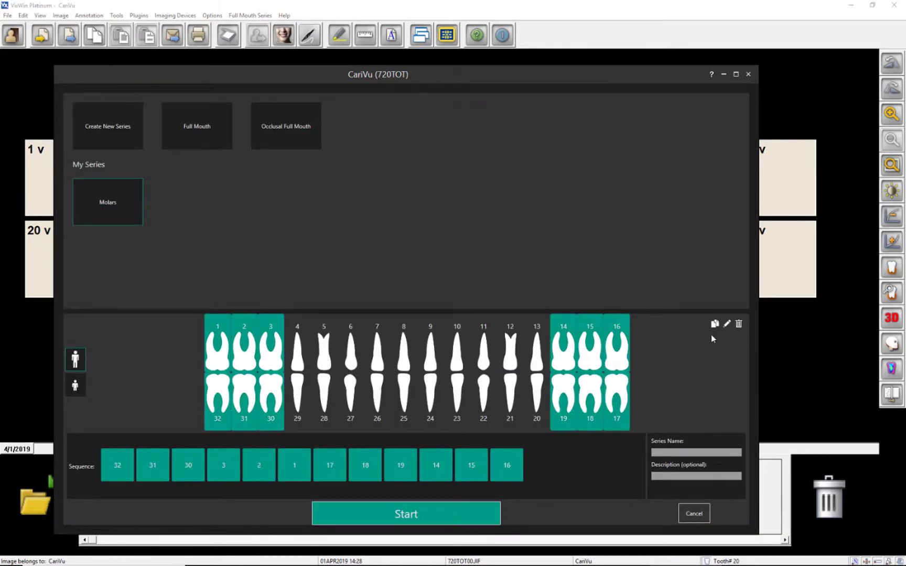
click(739, 325)
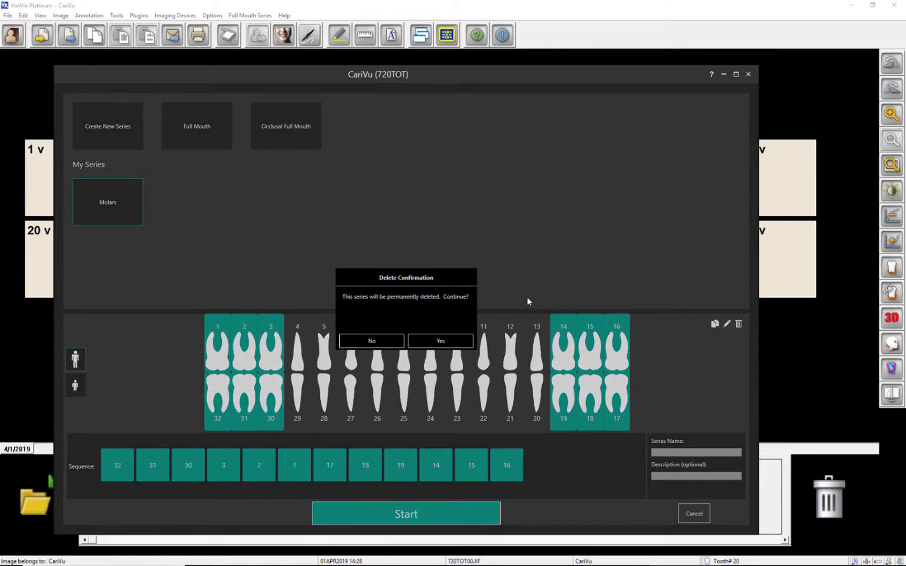
click(439, 342)
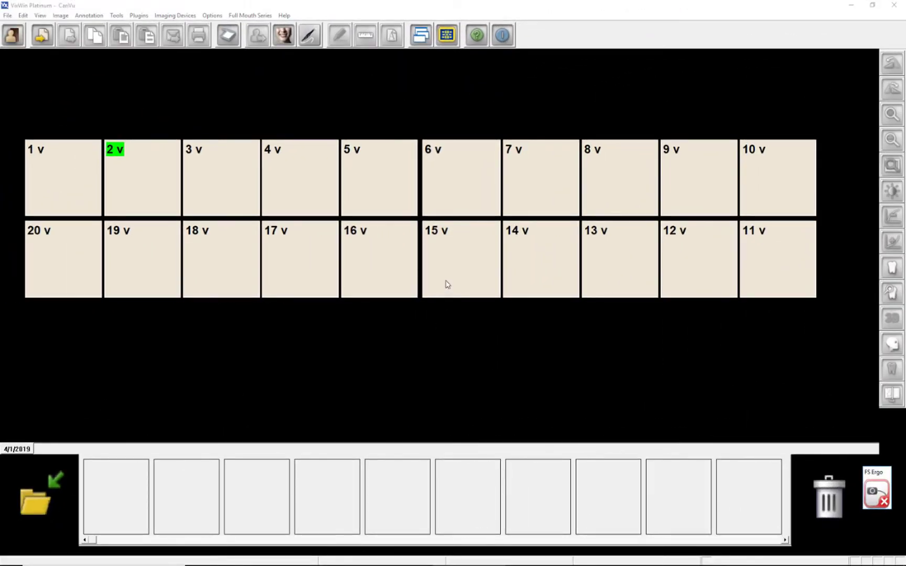
Step: Delete the current full mouth series mount and confirm the deletion
click(235, 16)
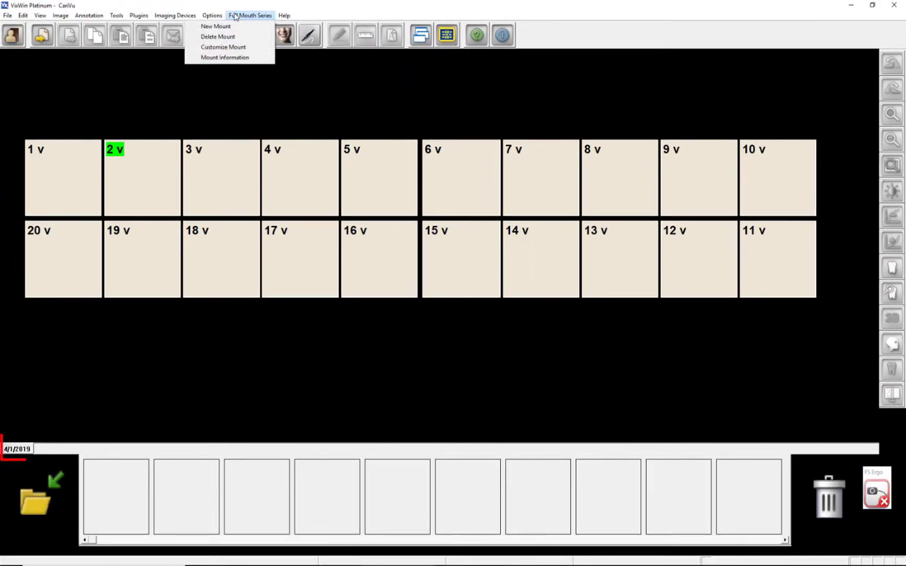
click(224, 38)
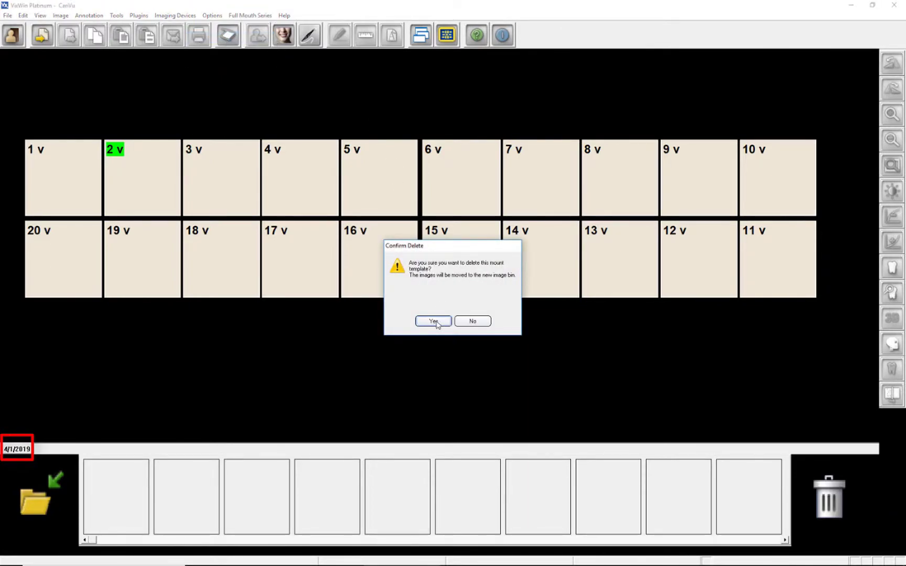
click(435, 321)
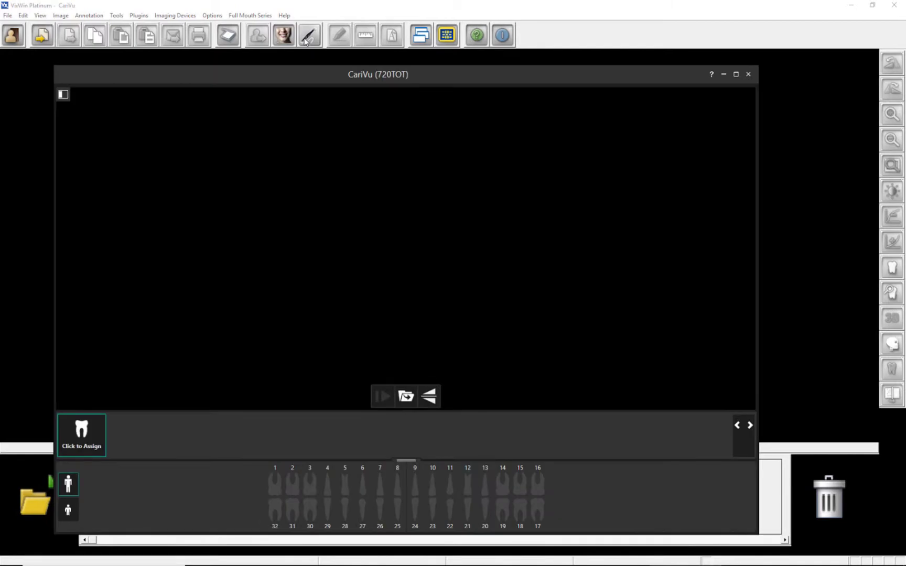
Step: Select tooth 20 in the CariVu tooth chart for the captured image and close the capture window
click(484, 506)
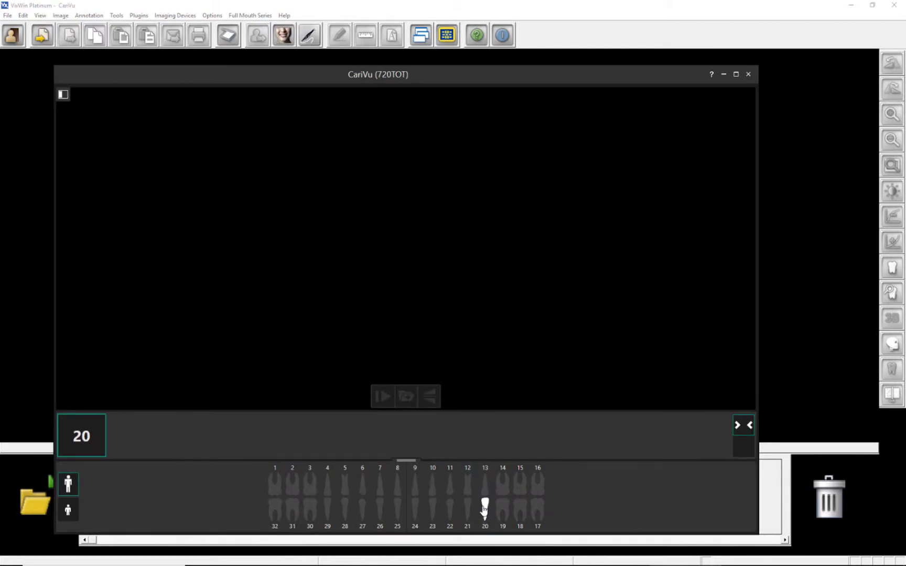
click(748, 74)
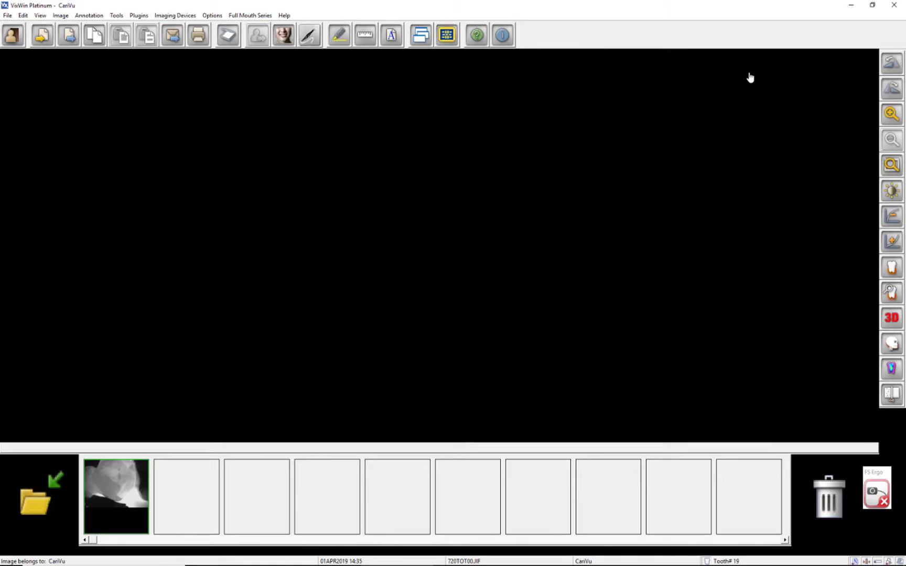
Step: Examine the newly captured image in the new image bin fitted to the screen, and return it to the bin
right_click(117, 483)
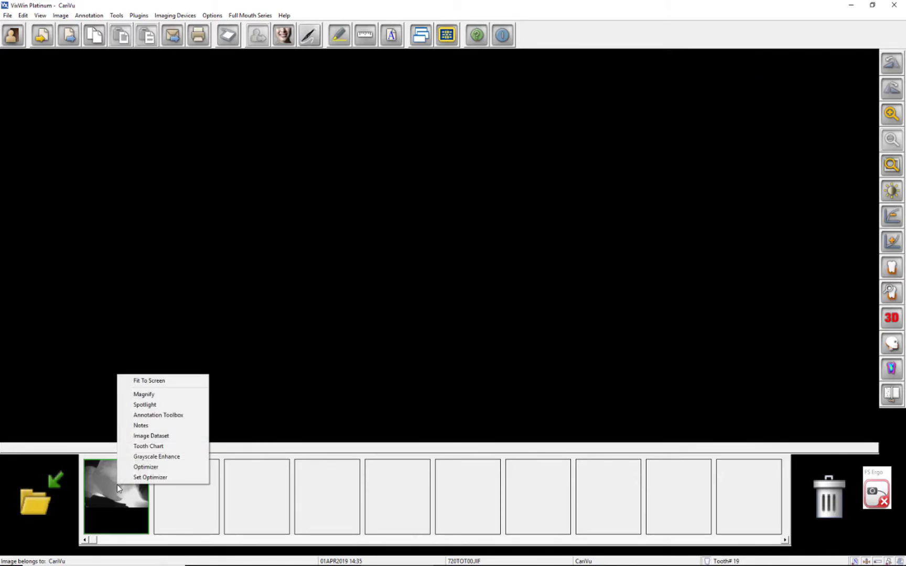
click(137, 380)
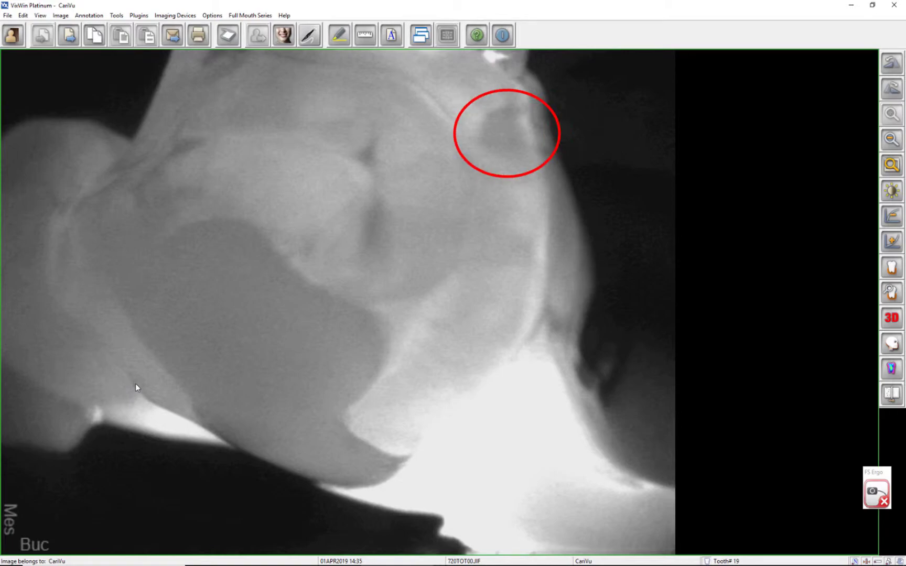
right_click(139, 394)
click(149, 400)
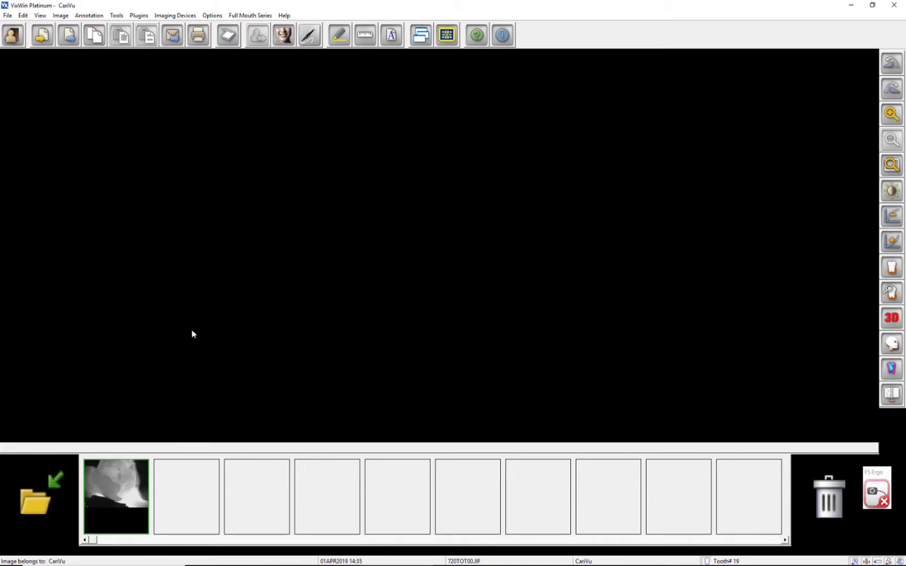
Step: Reopen CariVu capture, show its application settings, and switch the tooth chart off and back on
click(308, 35)
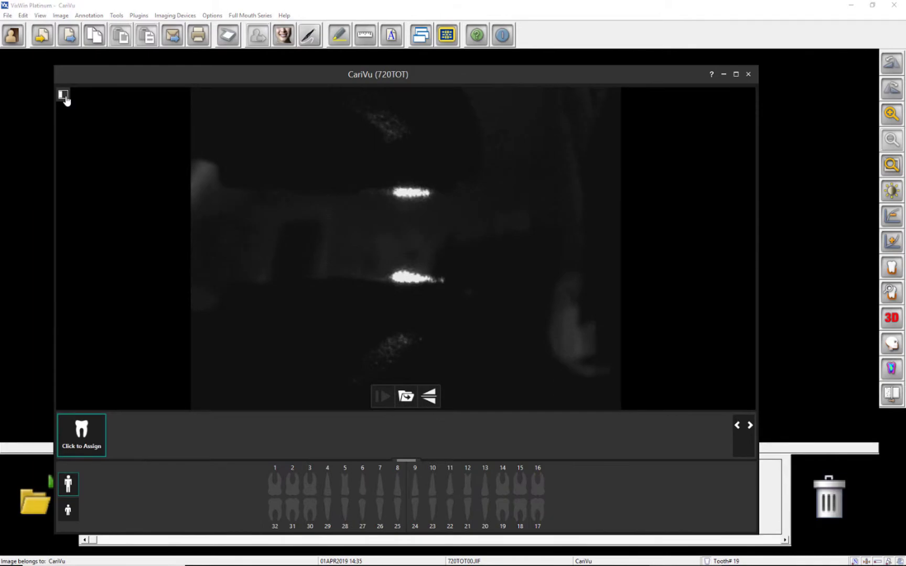
click(63, 96)
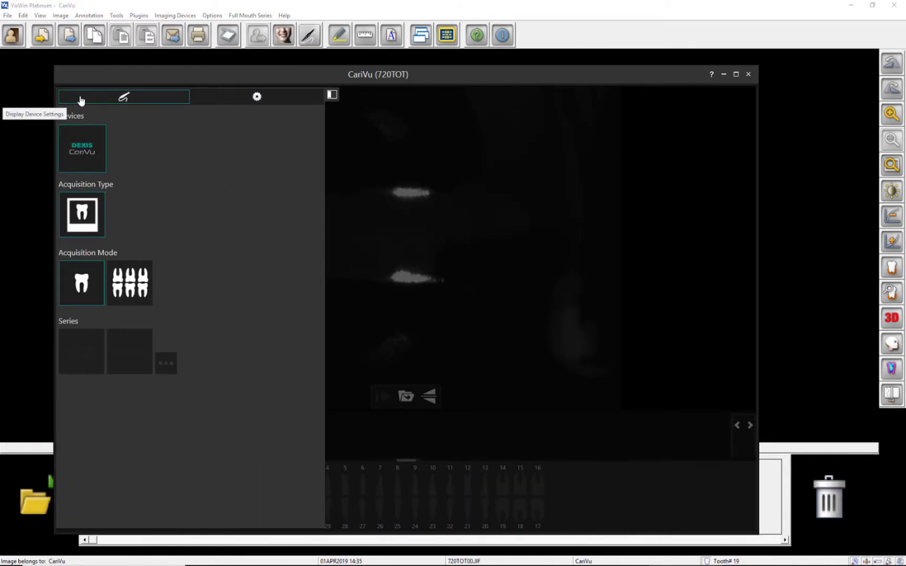
click(245, 101)
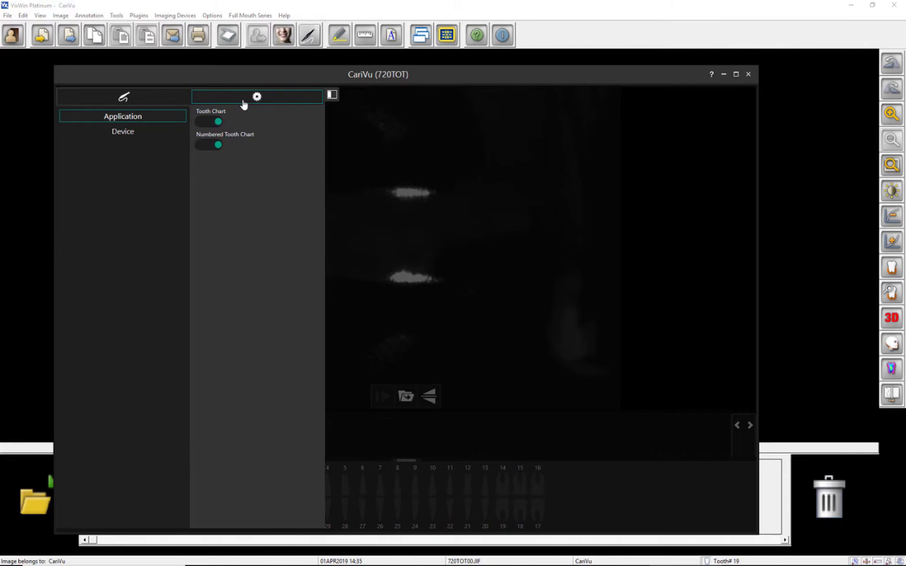
click(209, 122)
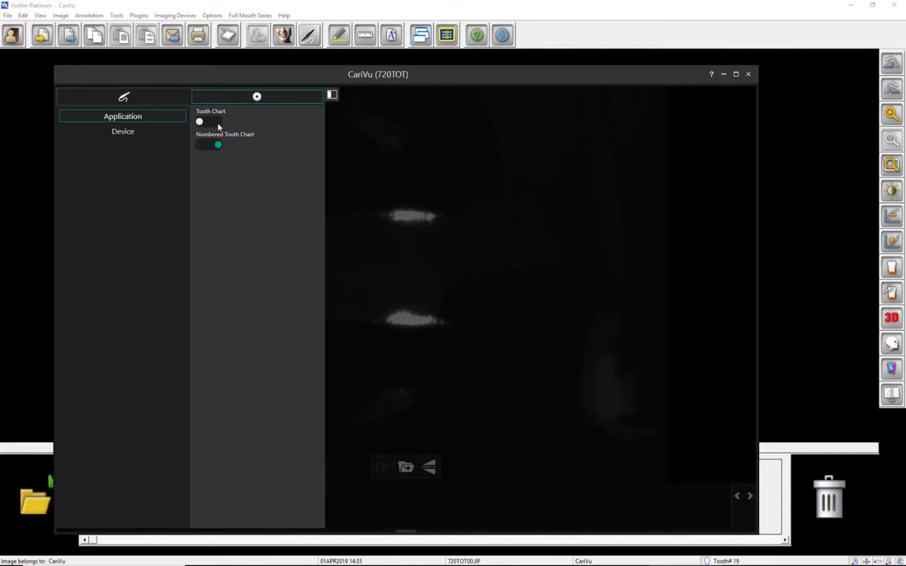
click(218, 124)
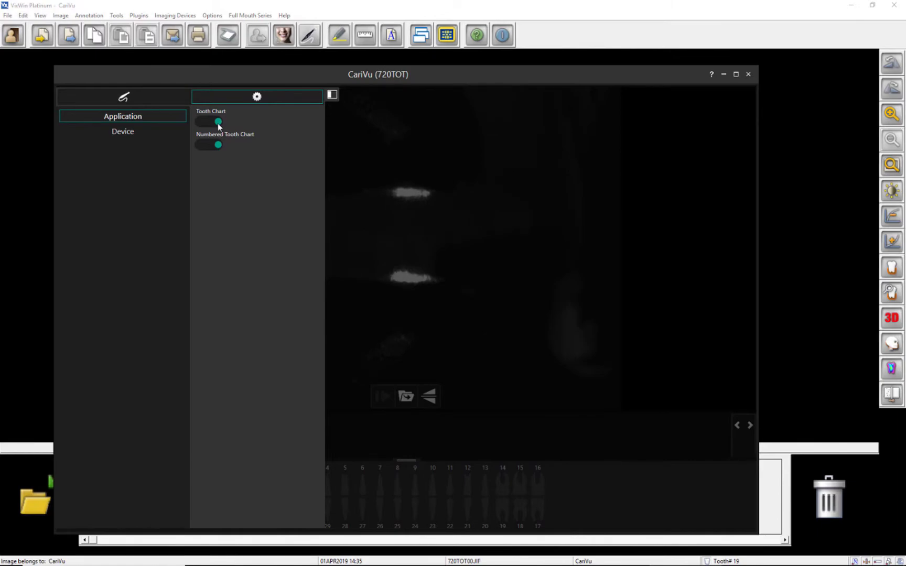
Step: Review the CariVu device settings and the camera controls in its advanced settings, and close the camera properties unchanged
click(131, 137)
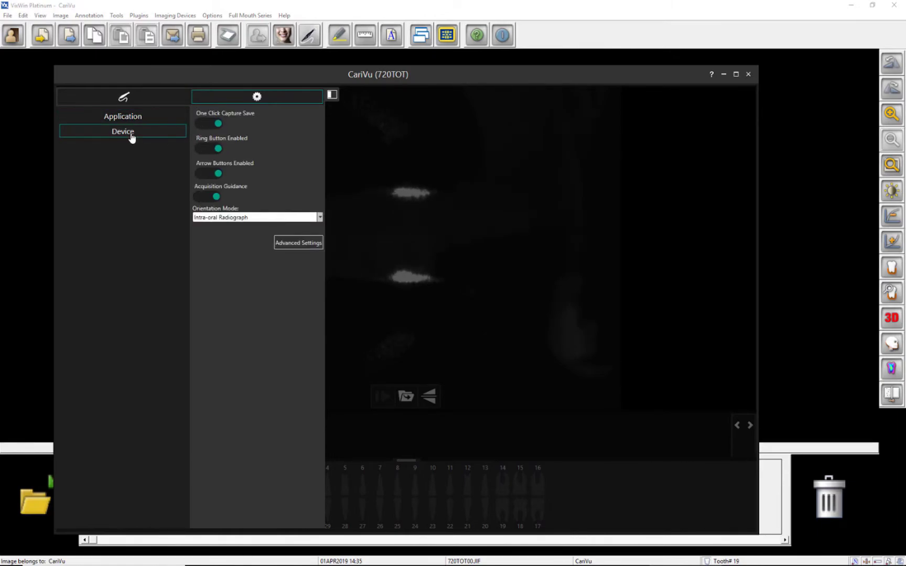
click(286, 245)
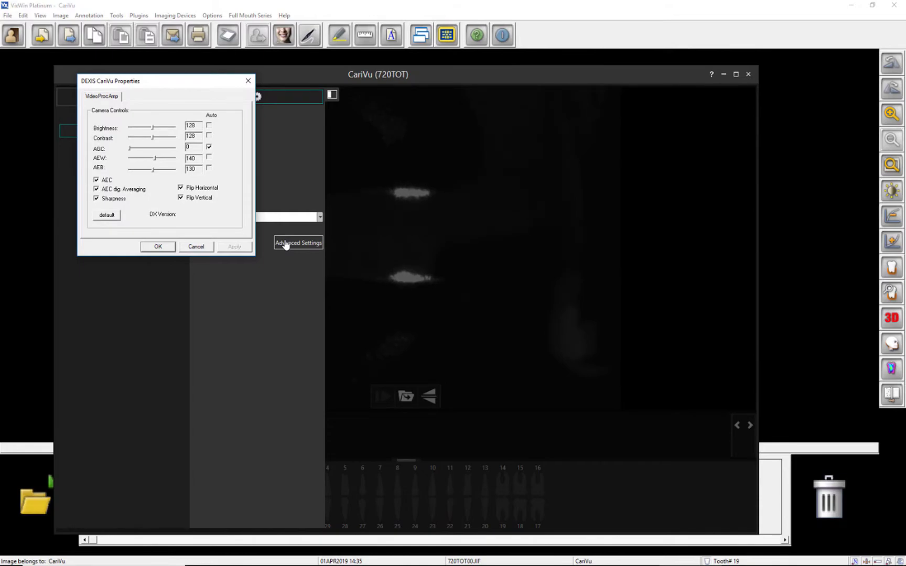
click(248, 80)
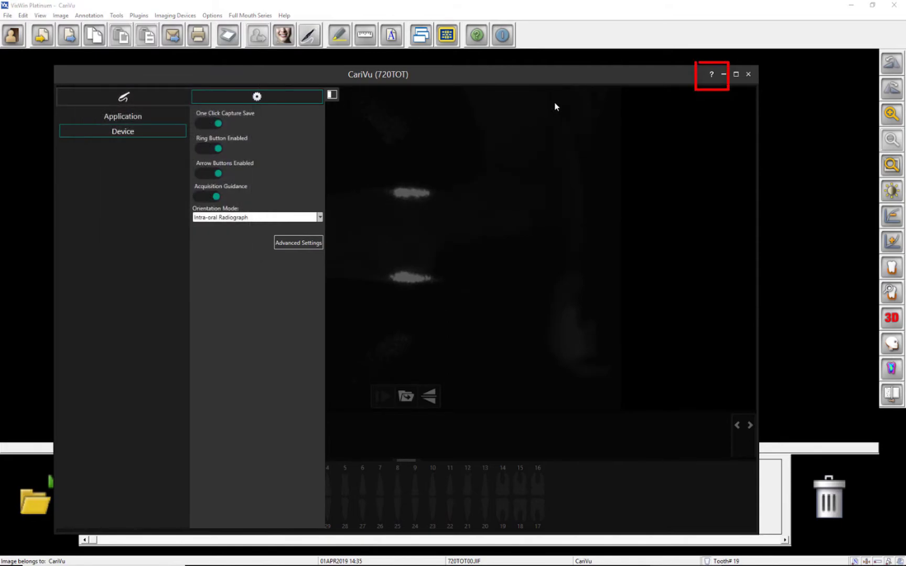
Step: Open the user manual from the CariVu help, look over its cover page, and close it
click(711, 76)
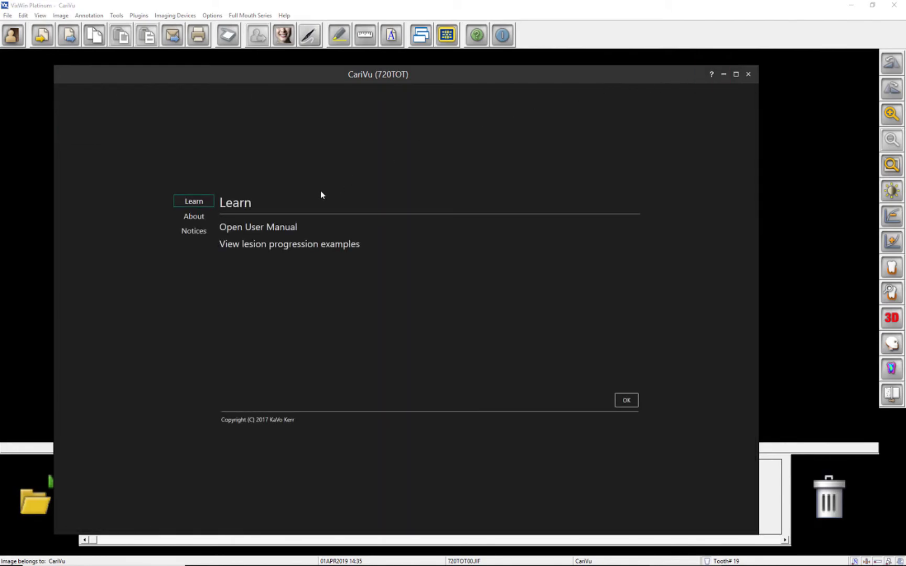
click(267, 232)
scroll(367, 251, down, 2)
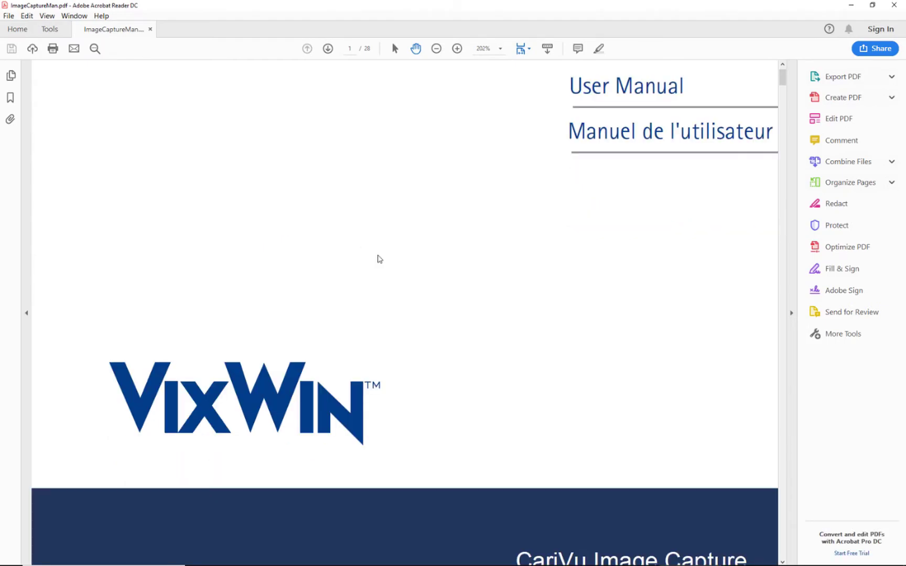
scroll(547, 307, down, 2)
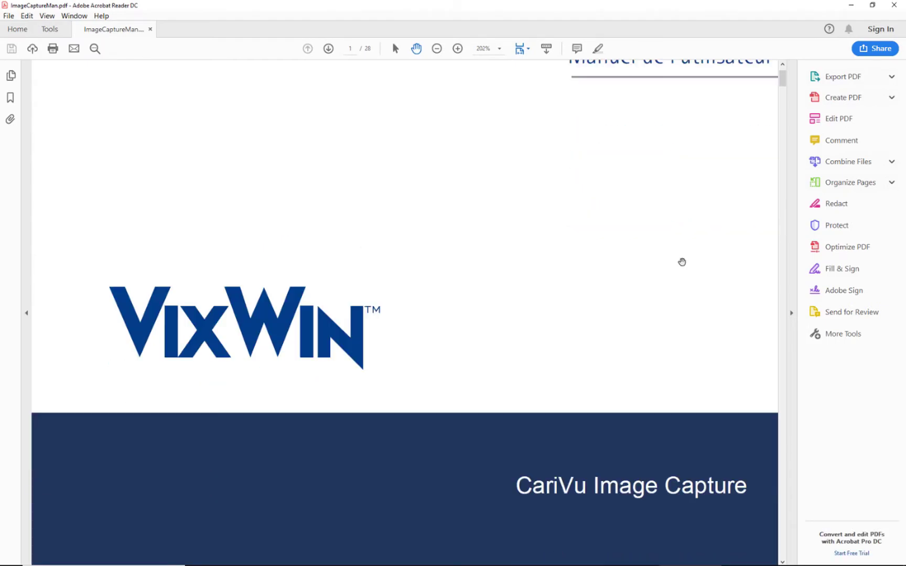
click(895, 5)
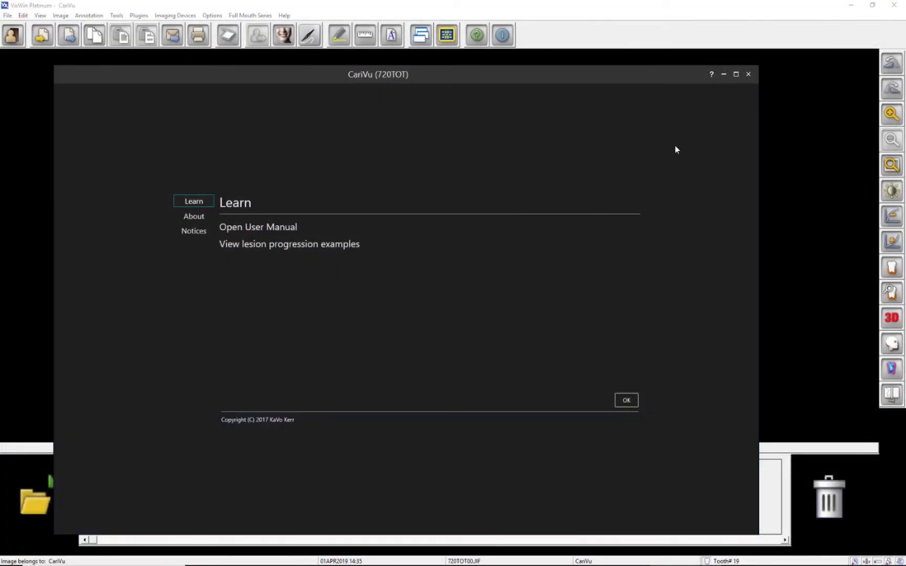
Step: View the lesion progression examples, advancing from Sound Tooth to Established enamel caries
click(320, 250)
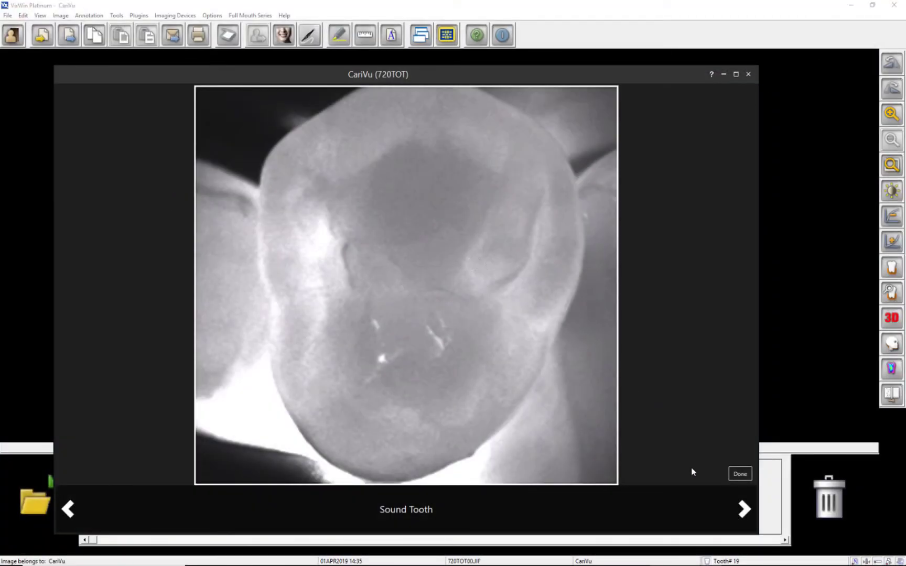
click(746, 513)
click(745, 512)
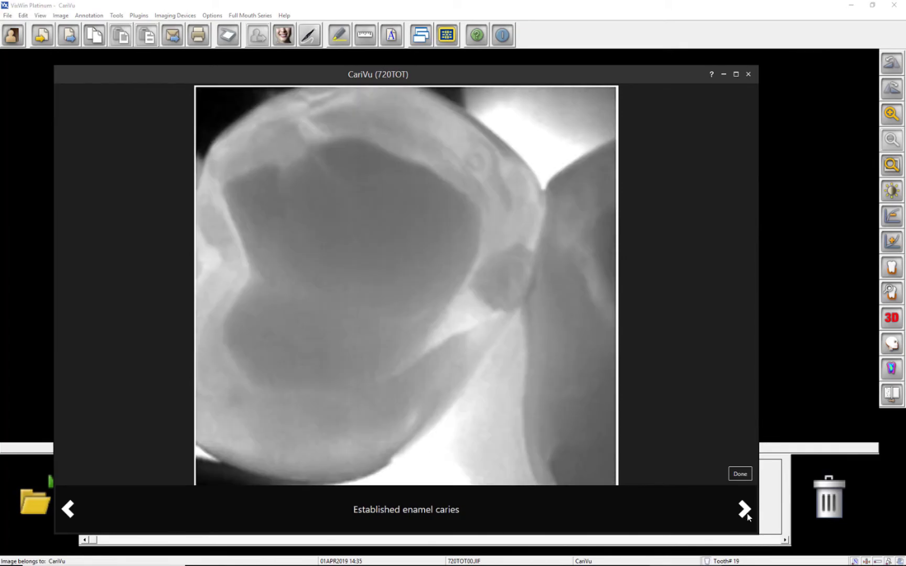